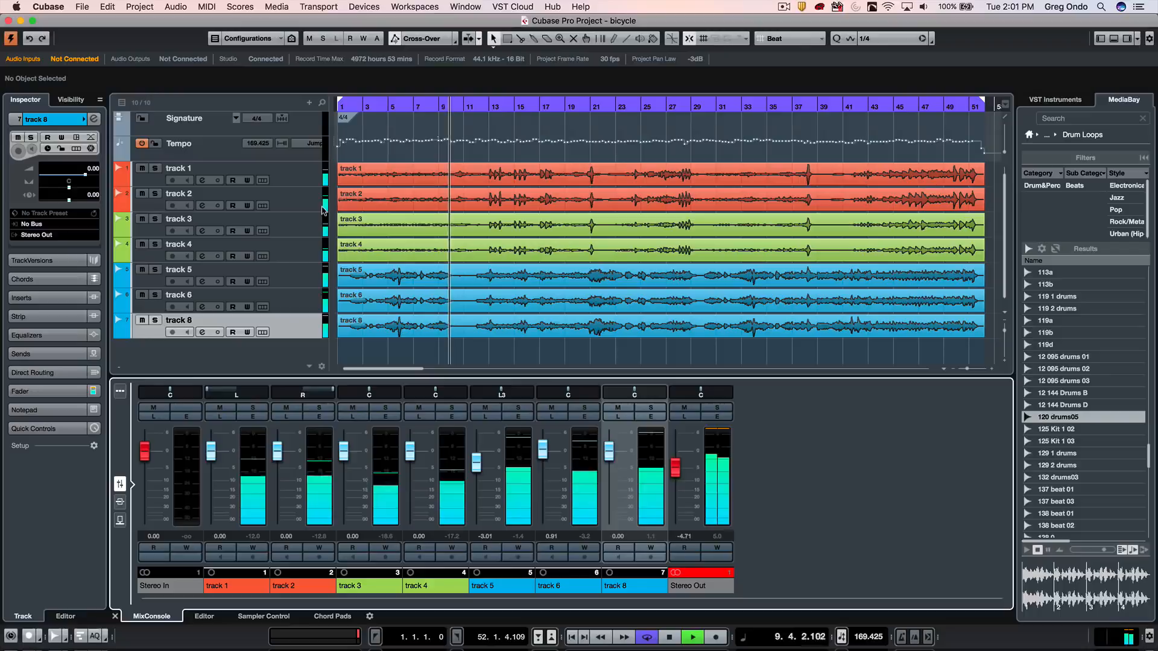
Step: Stop playback of the bicycle project partway through, around bar 11
key("space")
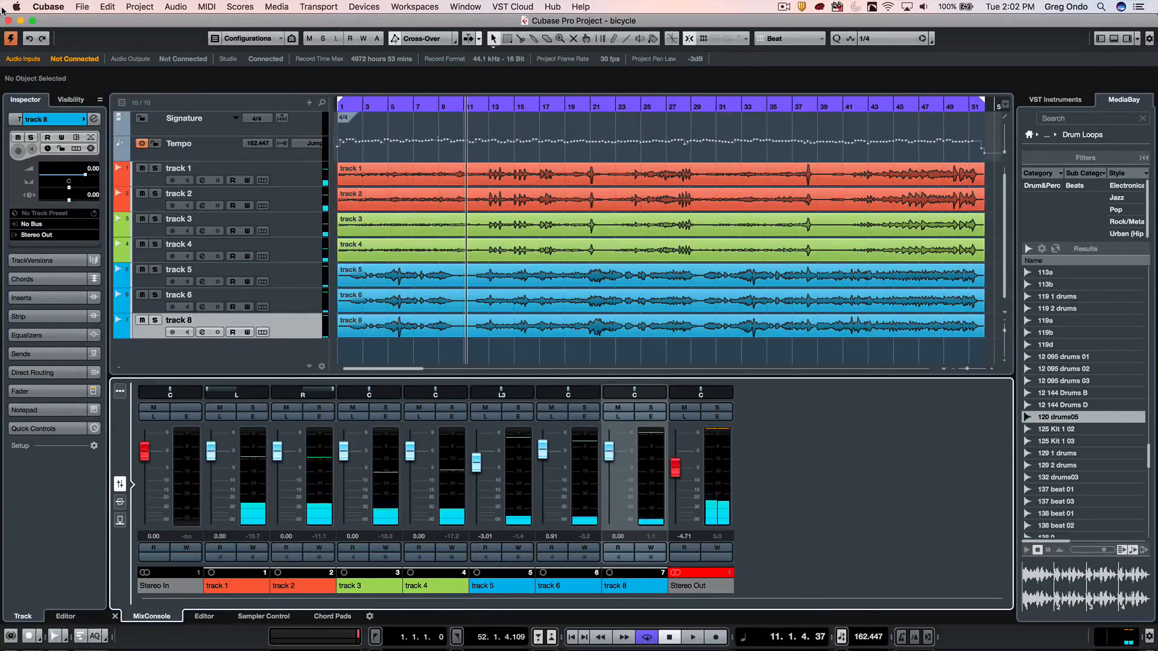
Step: In Metering > Appearance, move the orange stop to -6 dB and recolour the top stop dark red
left_click(49, 7)
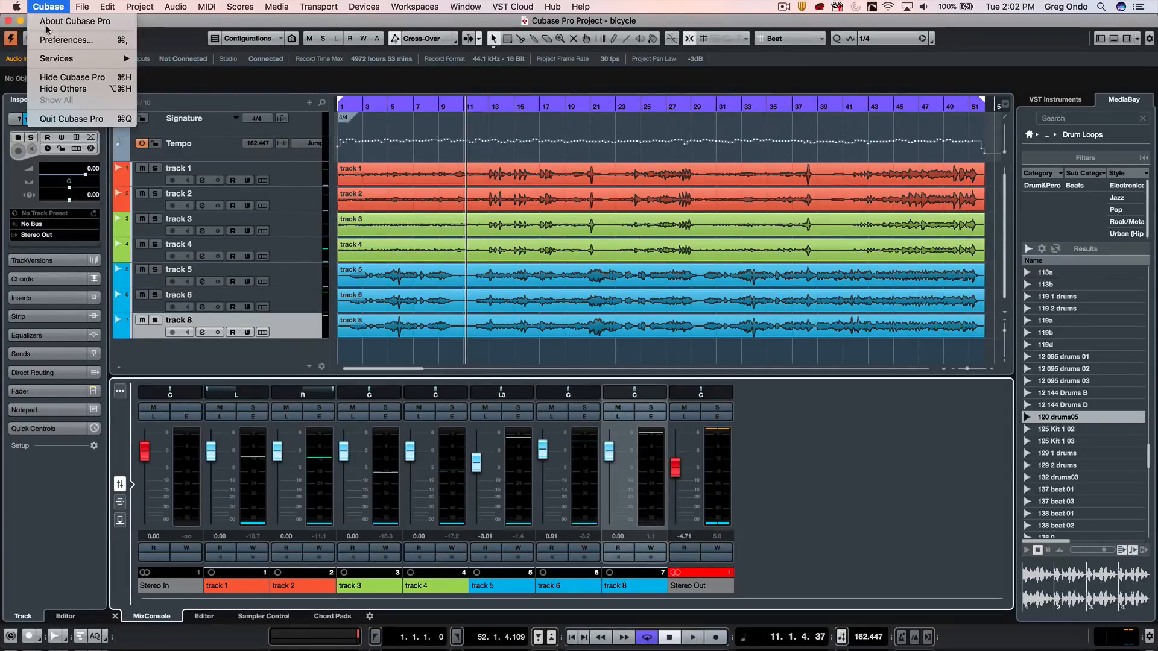
left_click(65, 40)
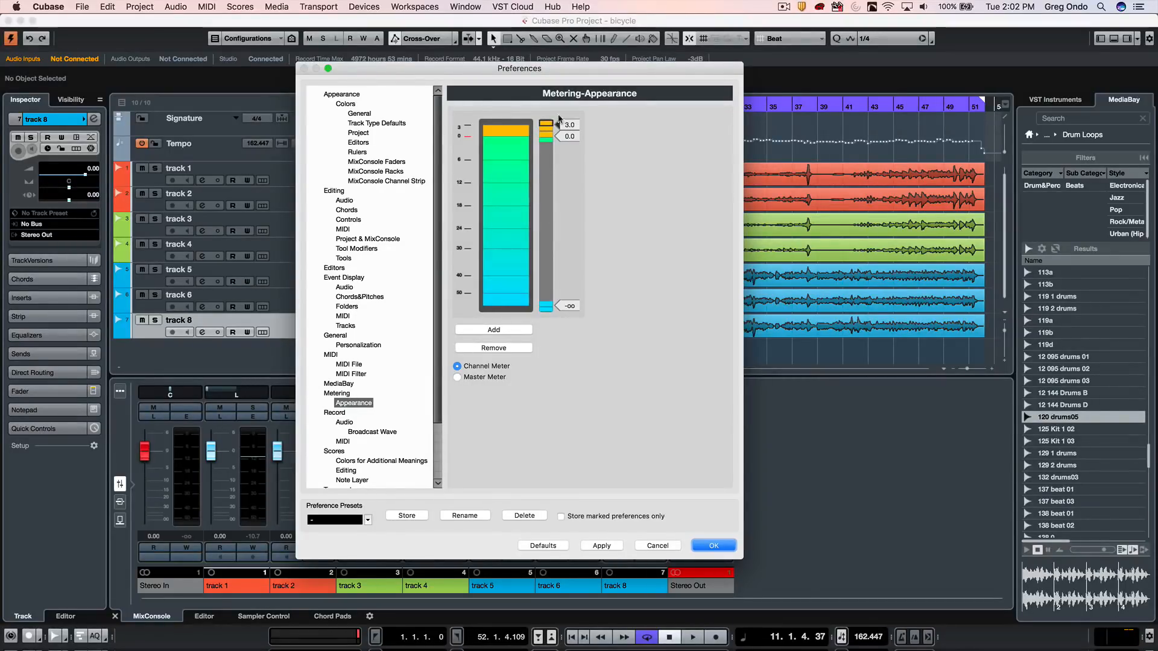
left_click_drag(569, 136, 575, 159)
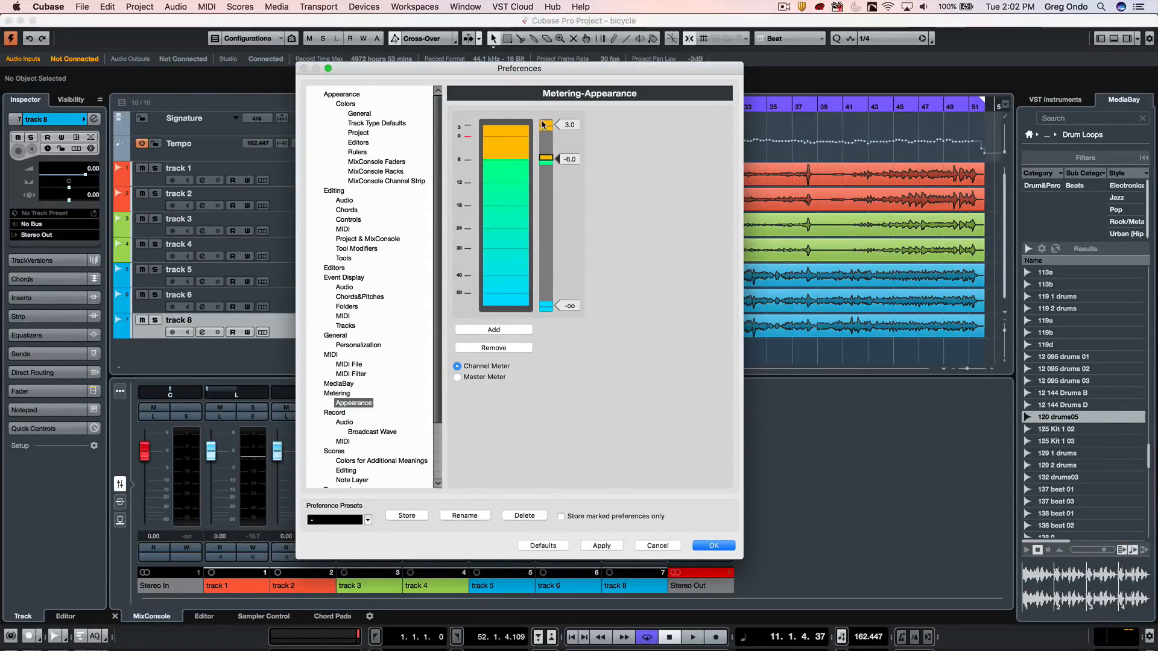
double_click(543, 127)
left_click(555, 136)
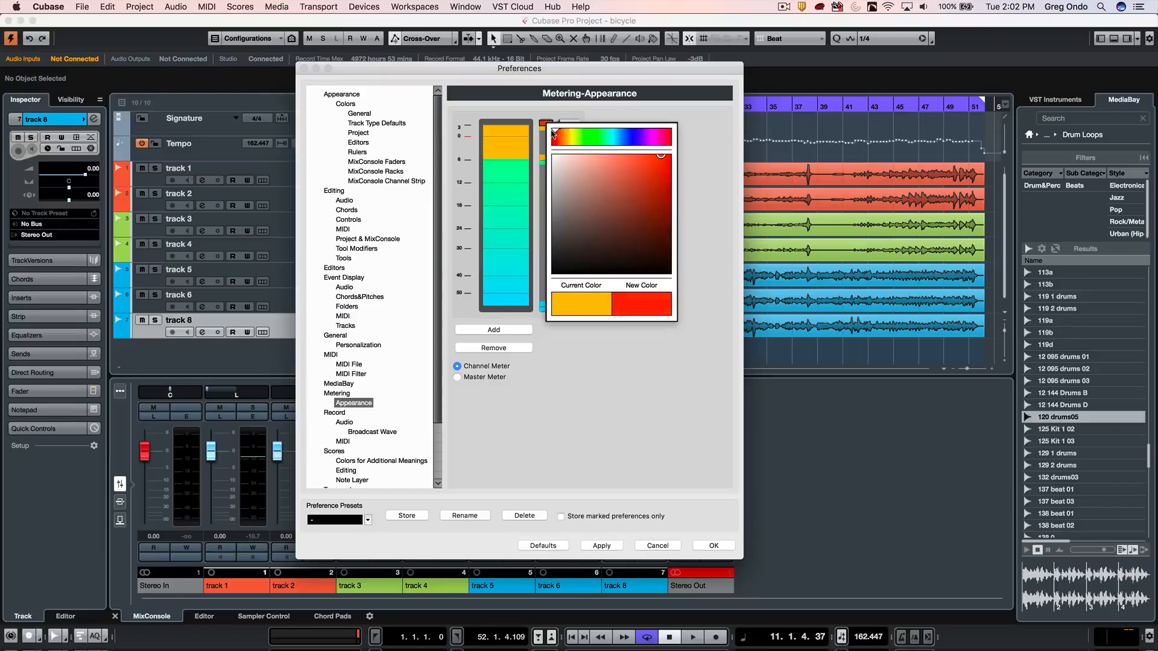
left_click_drag(660, 157, 662, 194)
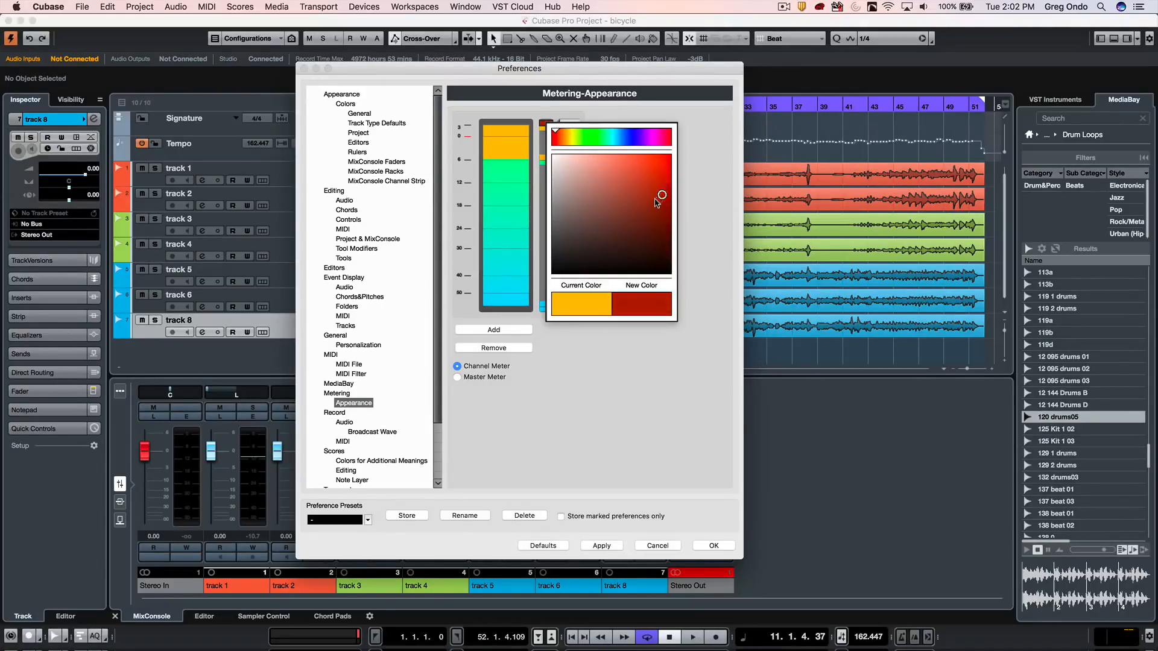
left_click(625, 375)
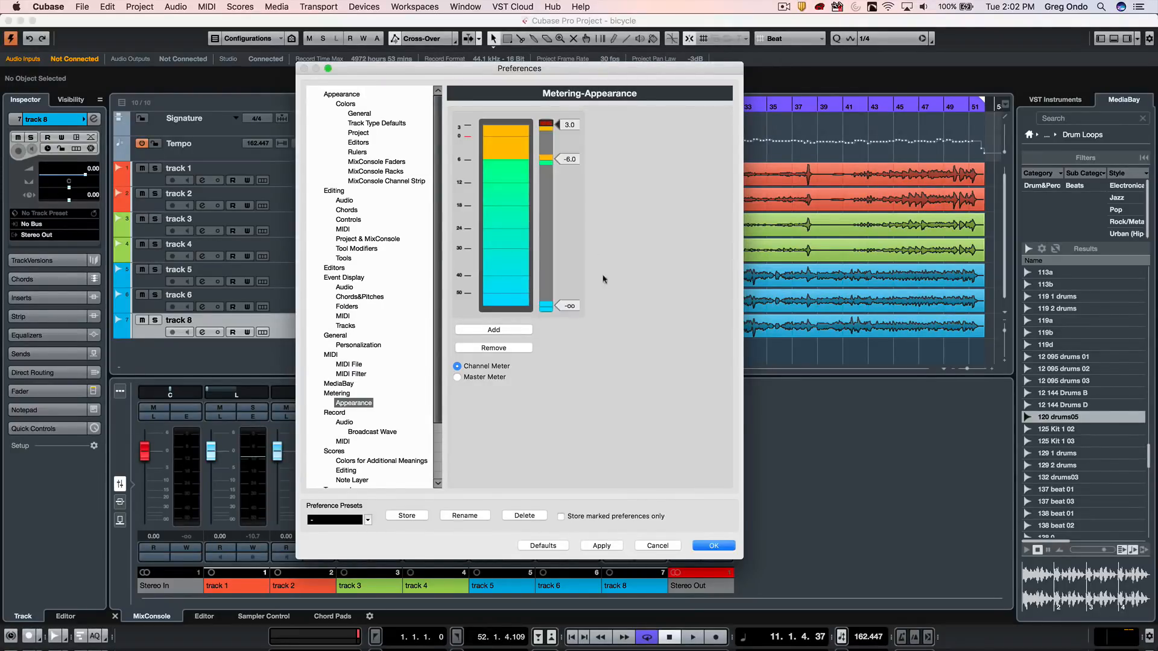
Step: Recolour the -6 dB stop darker yellow and add a new green colour stop at -12 dB
left_click(544, 160)
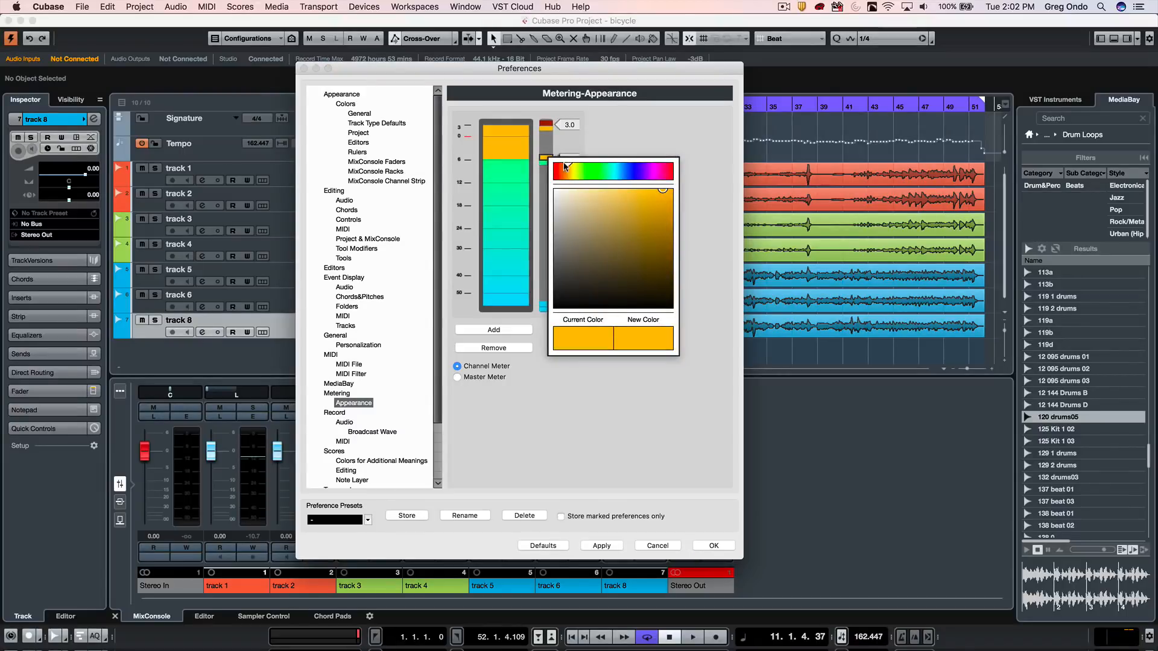
left_click(653, 201)
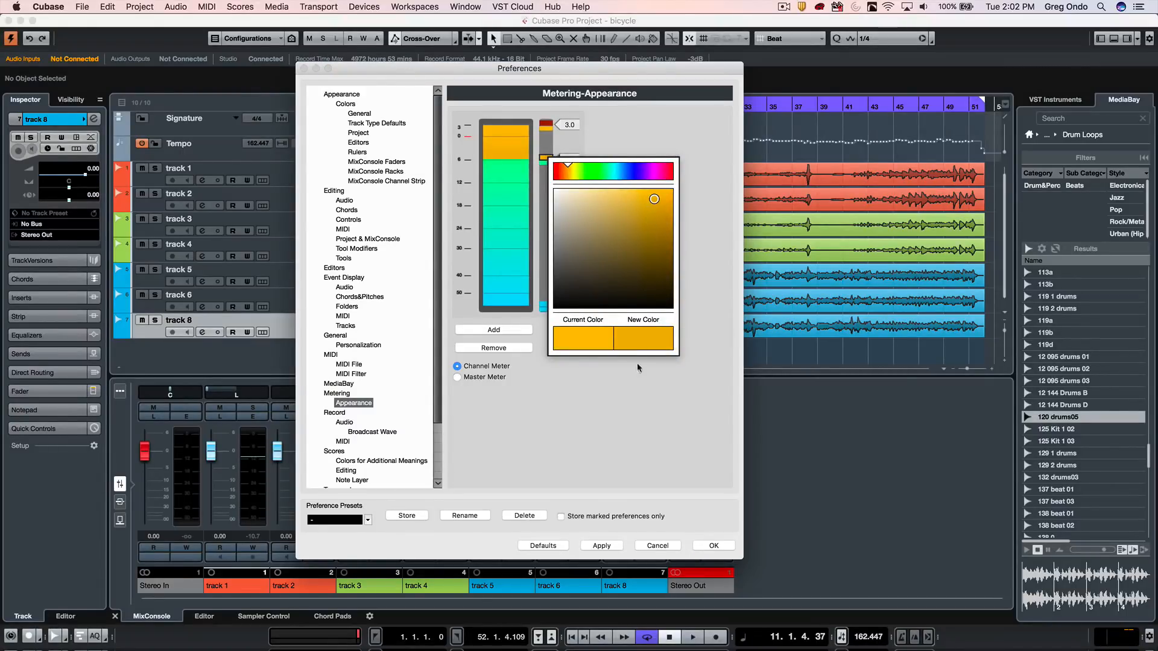
left_click(638, 407)
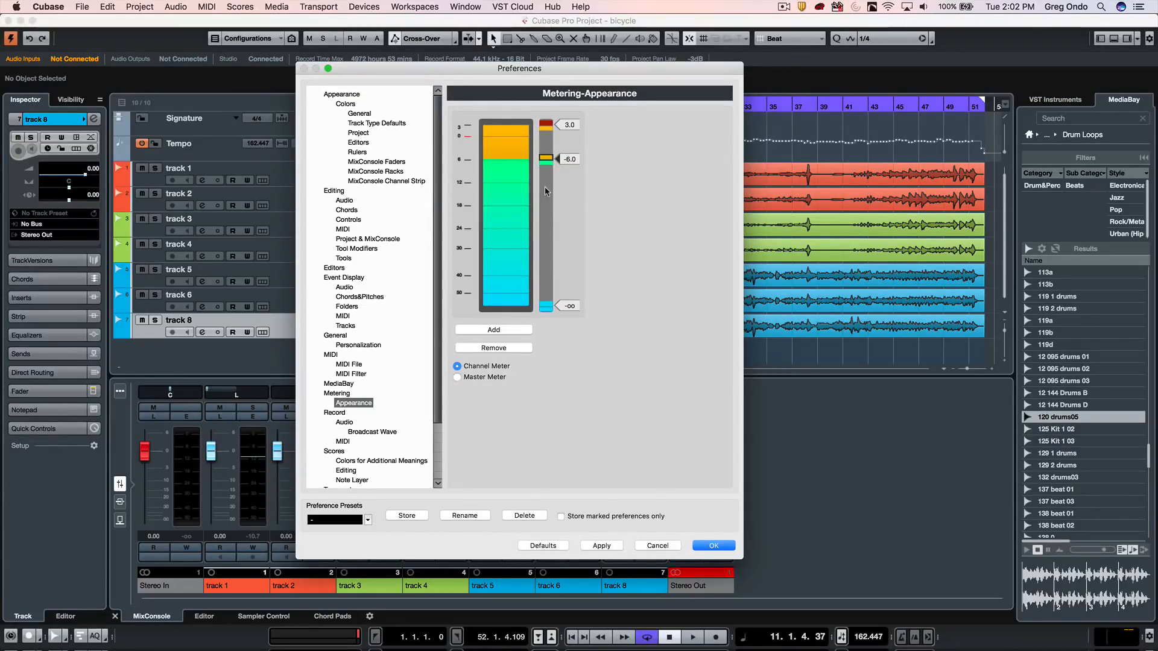
left_click(544, 188)
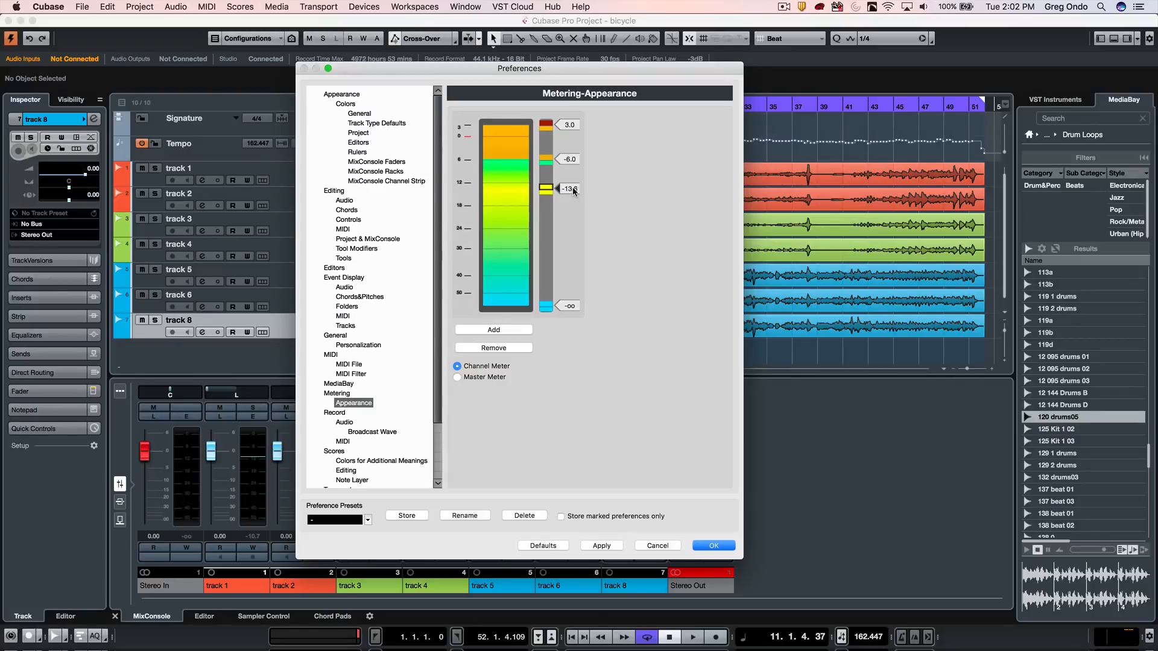
left_click_drag(574, 190, 573, 185)
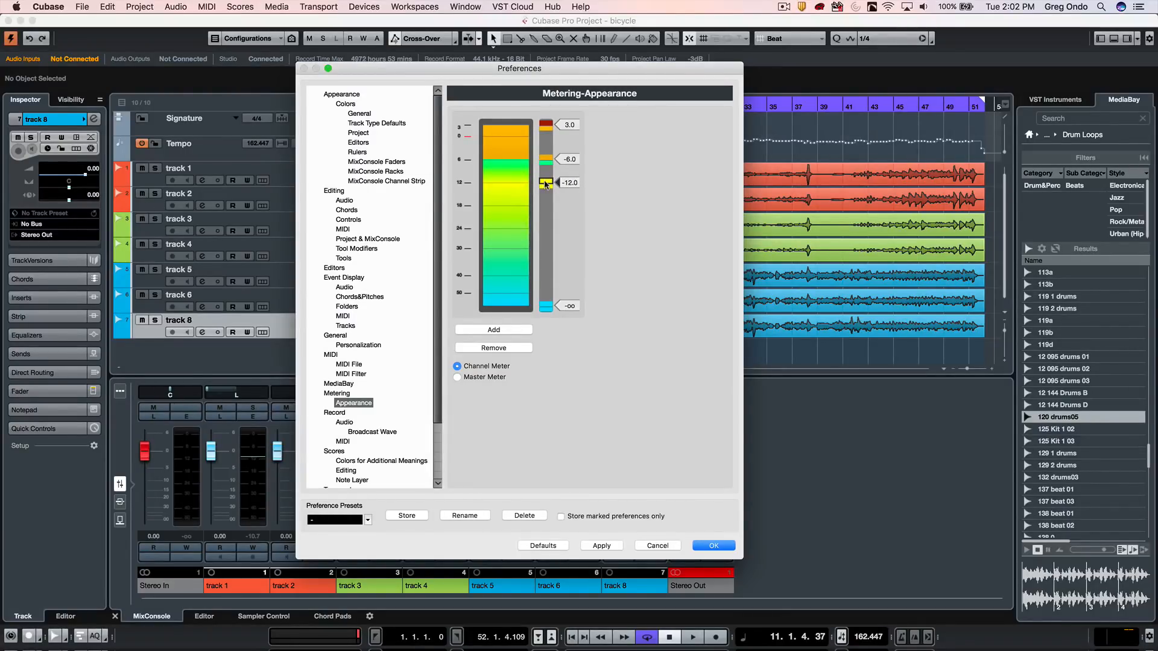
double_click(547, 184)
left_click(585, 190)
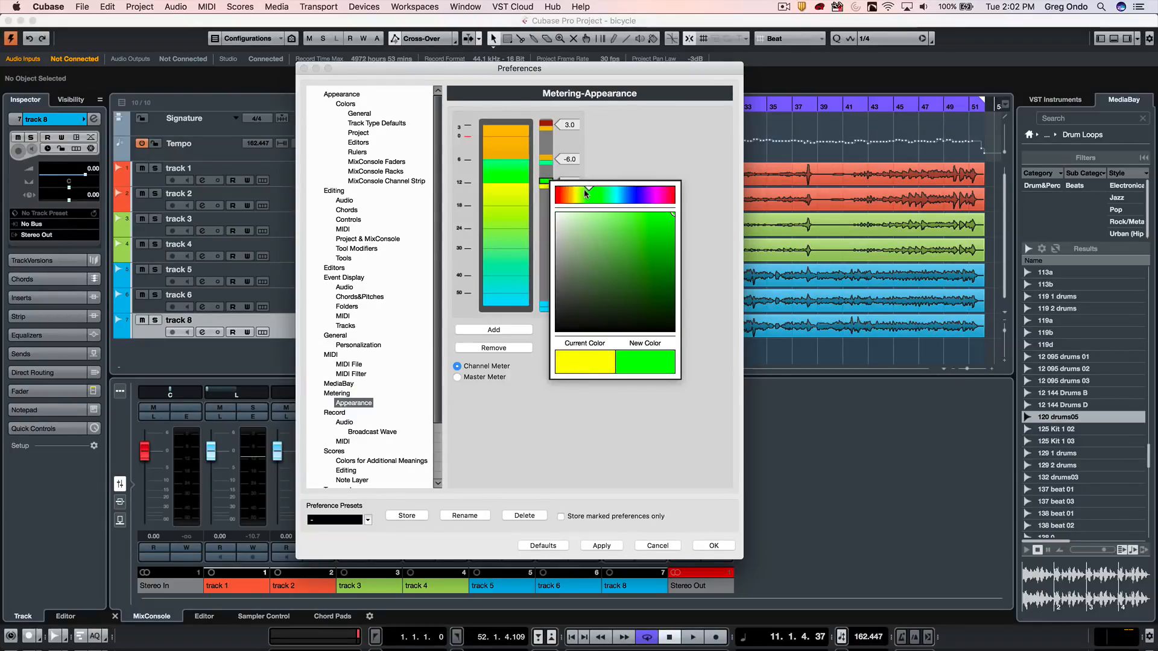
left_click(636, 229)
left_click(665, 419)
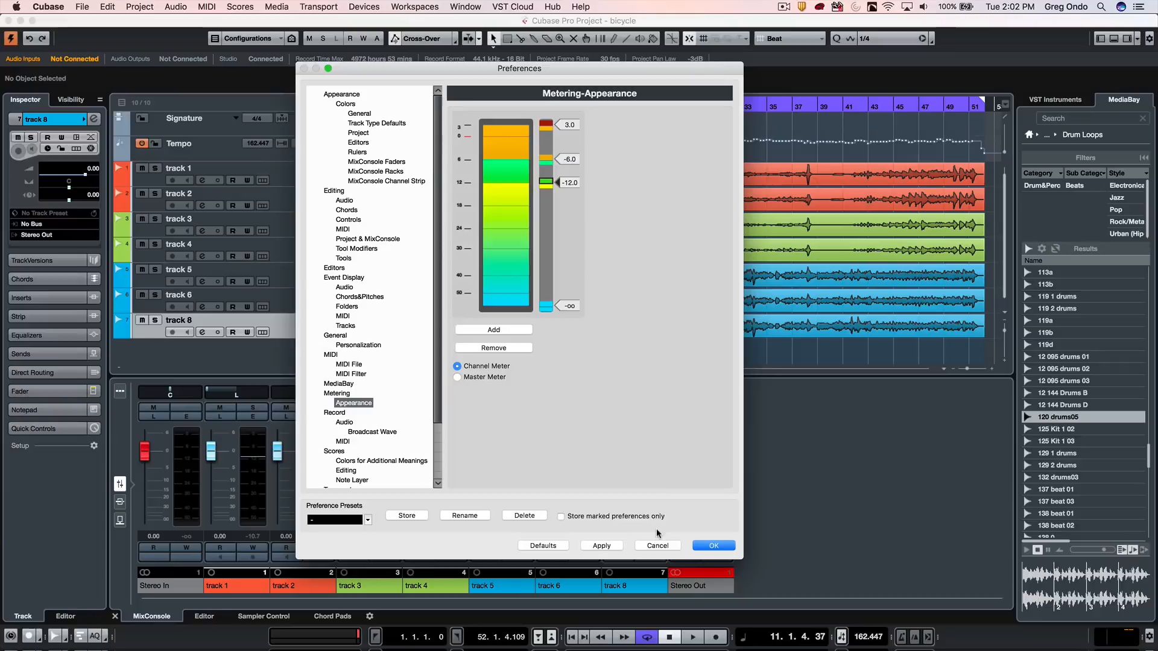
Step: Apply the new meter colours and close Preferences keeping the changes
left_click(601, 546)
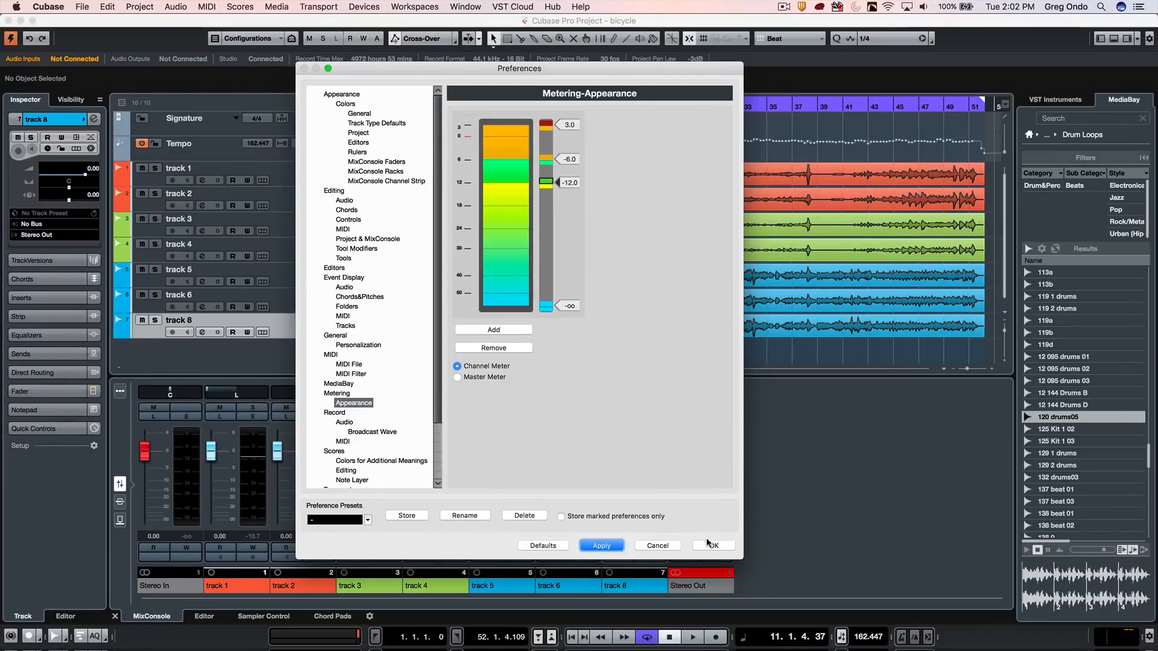
left_click(712, 544)
Step: Check the new colours in playback, then set Project Setup Volume Max to +12 dB and verify
key("space")
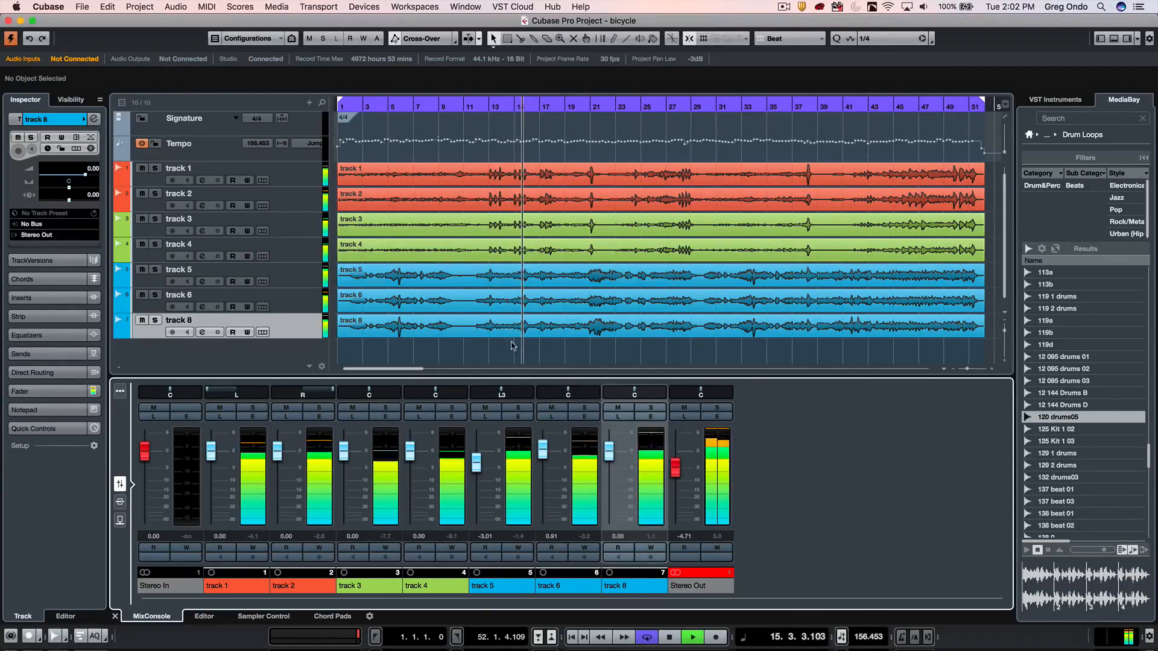
key("space")
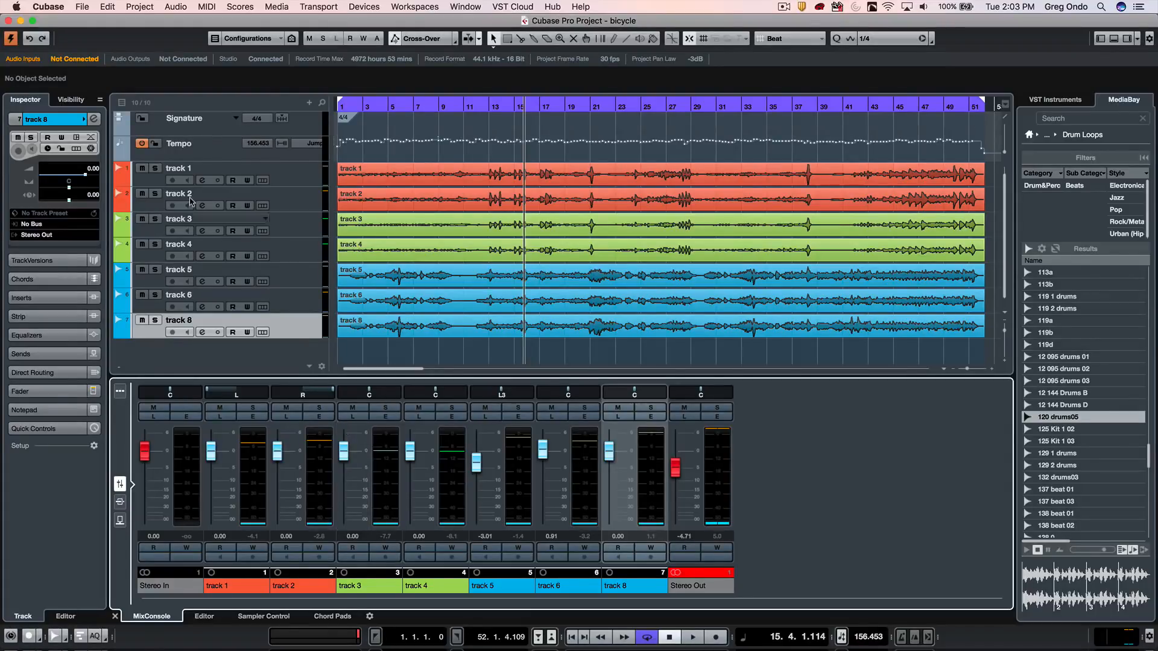
left_click(143, 7)
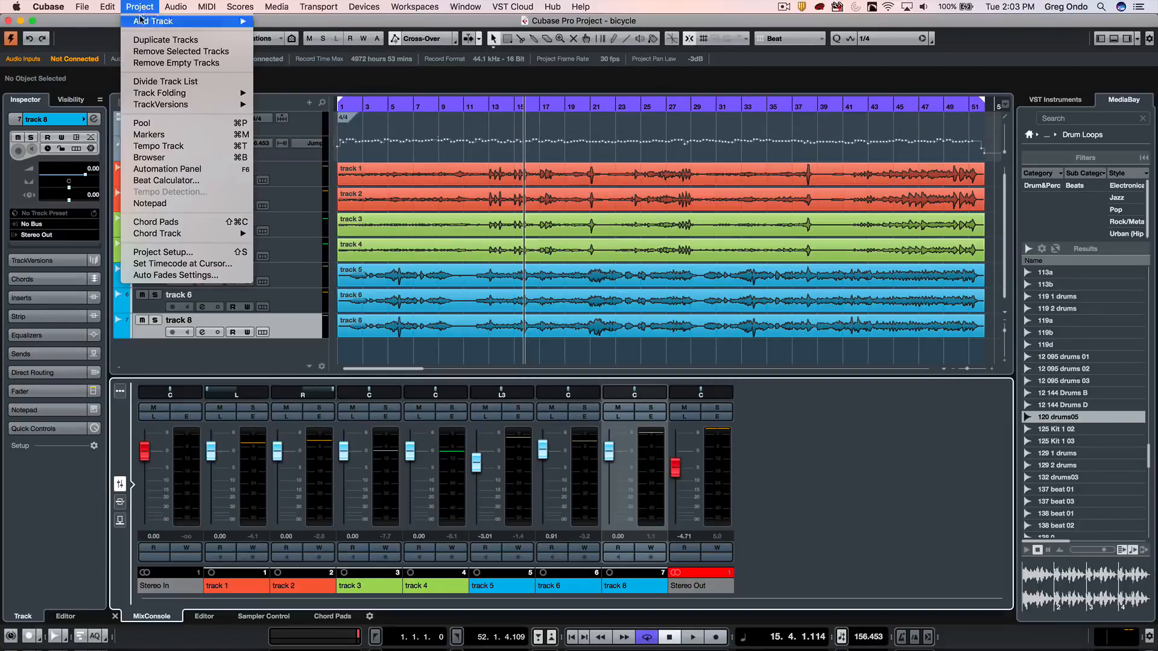
left_click(172, 252)
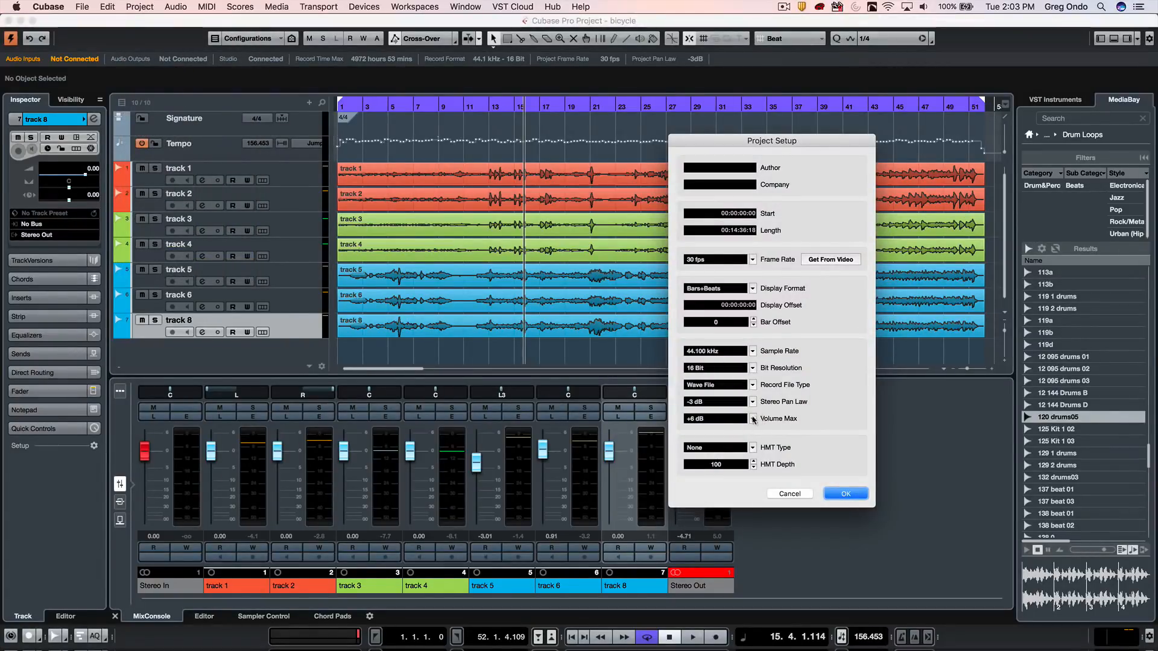
left_click(754, 419)
left_click(711, 435)
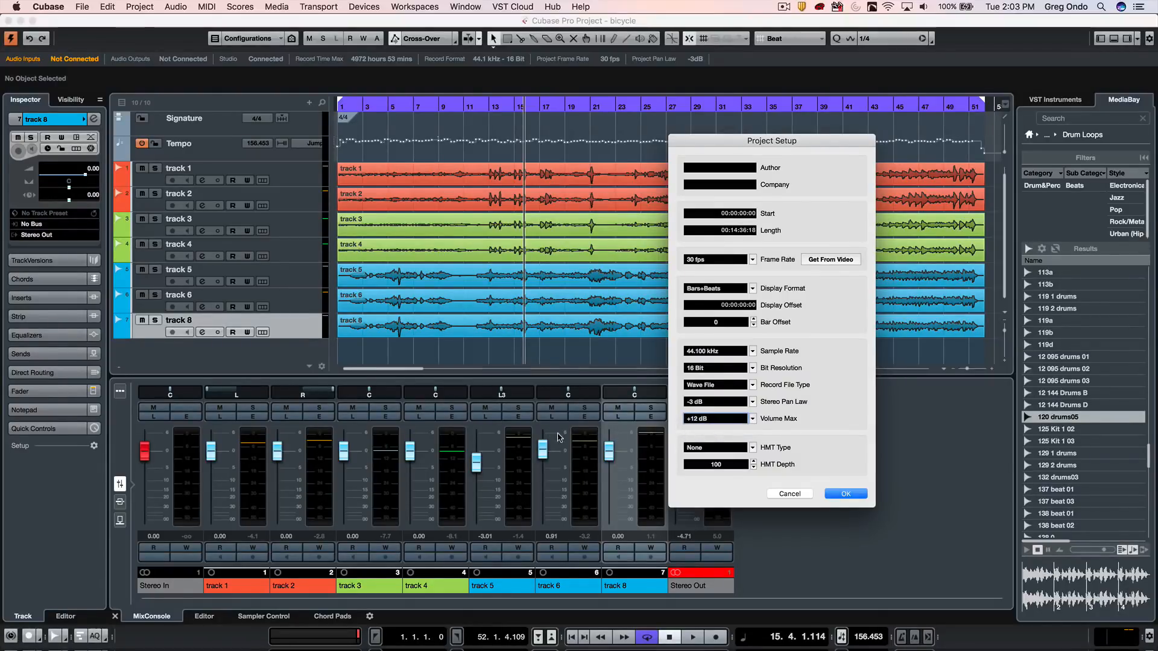
left_click(845, 494)
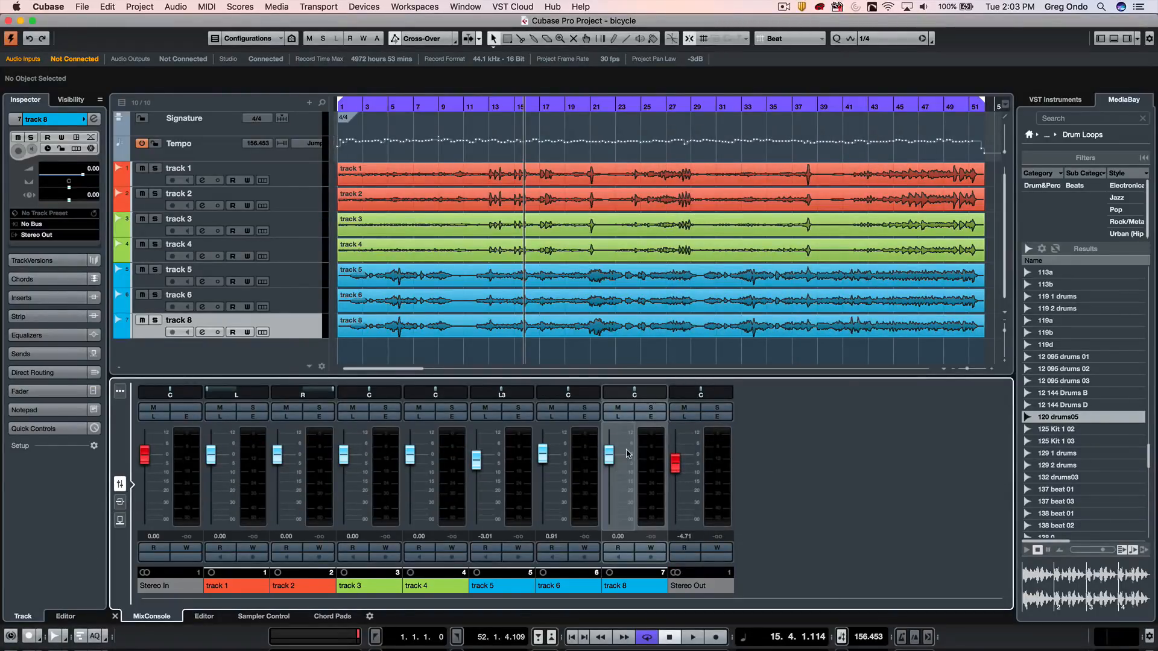
key("space")
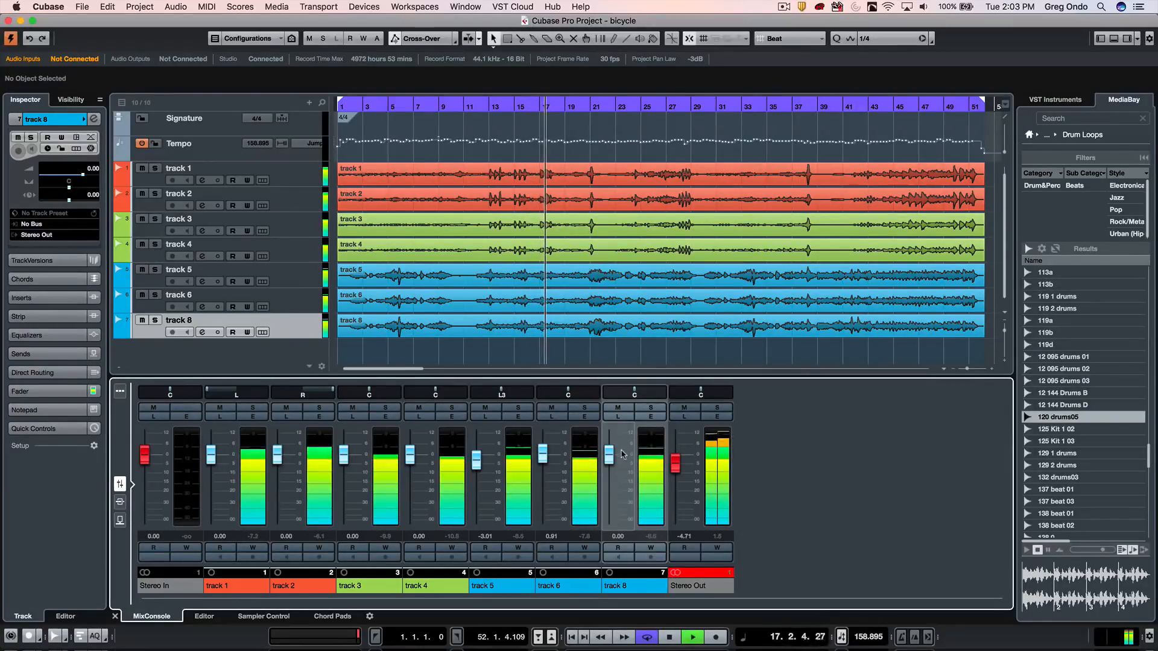
key("space")
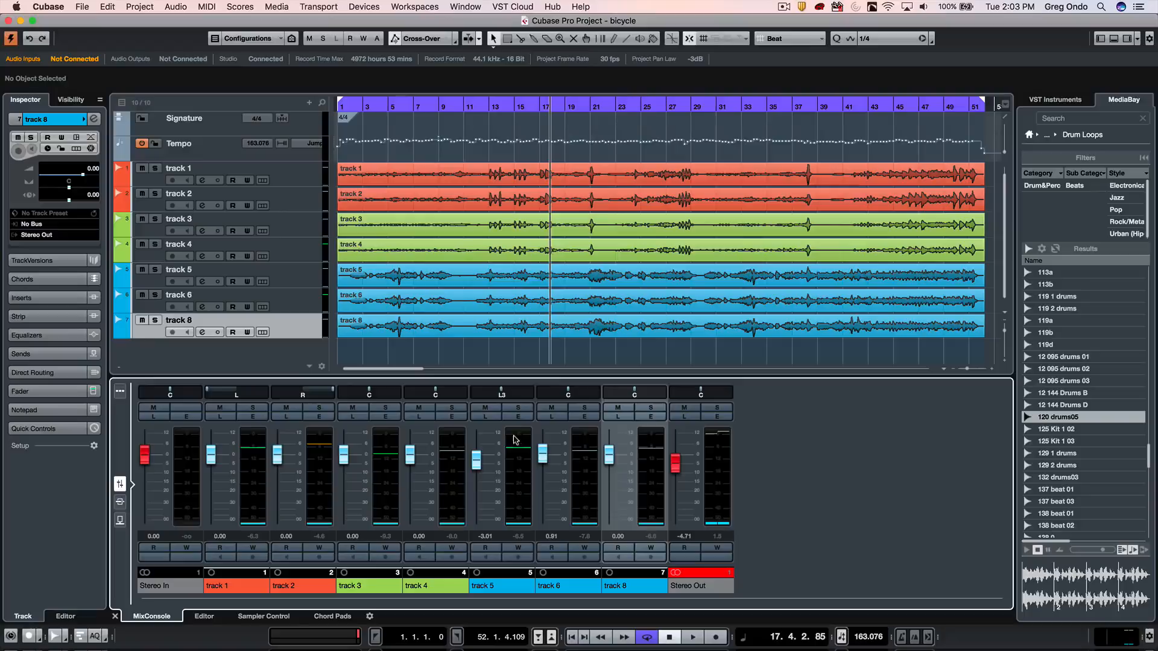
Step: Choose a global meter position from track 5's channel options, then bring up the full MixConsole (F3)
right_click(514, 440)
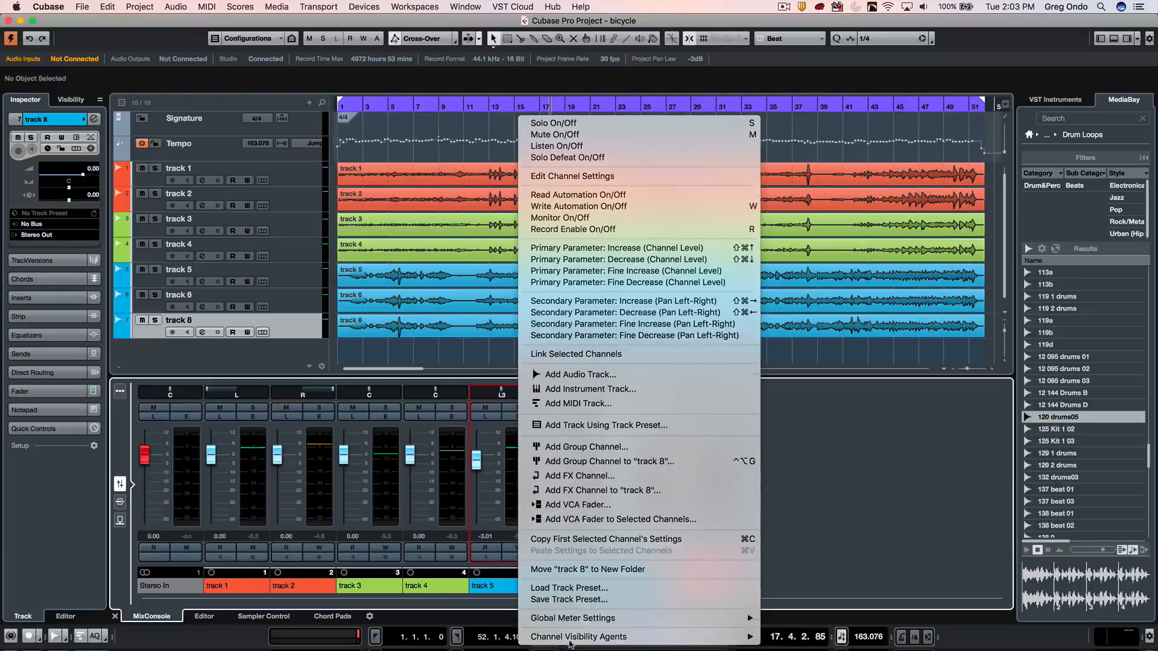
mouse_move(644, 617)
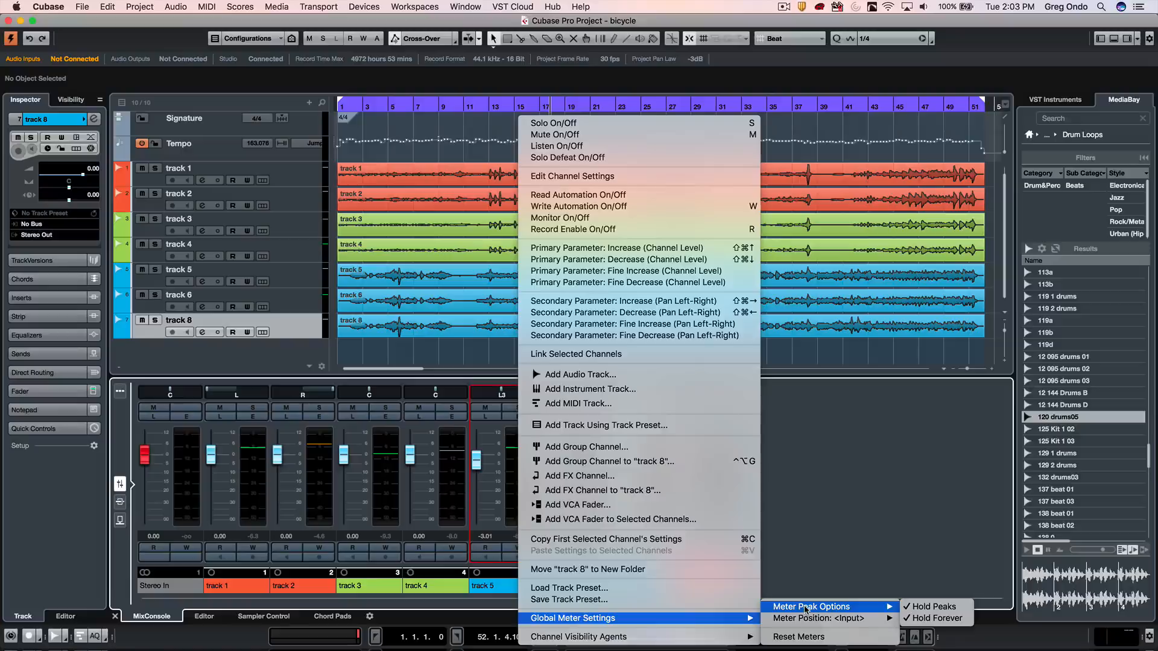
mouse_move(818, 618)
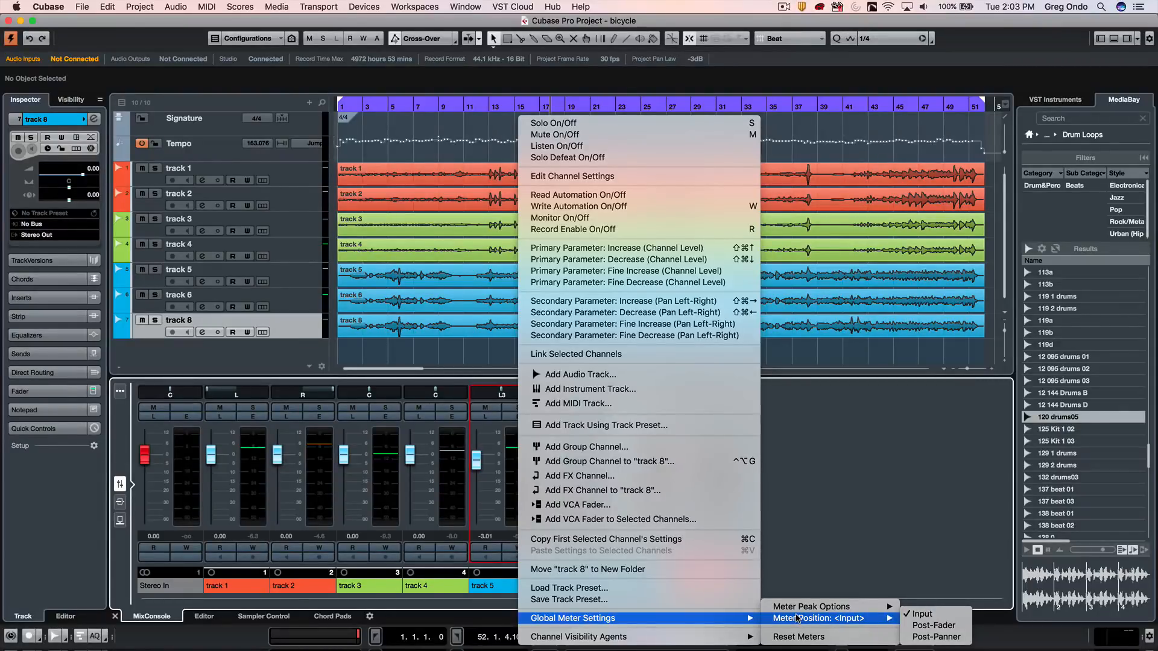
left_click(826, 551)
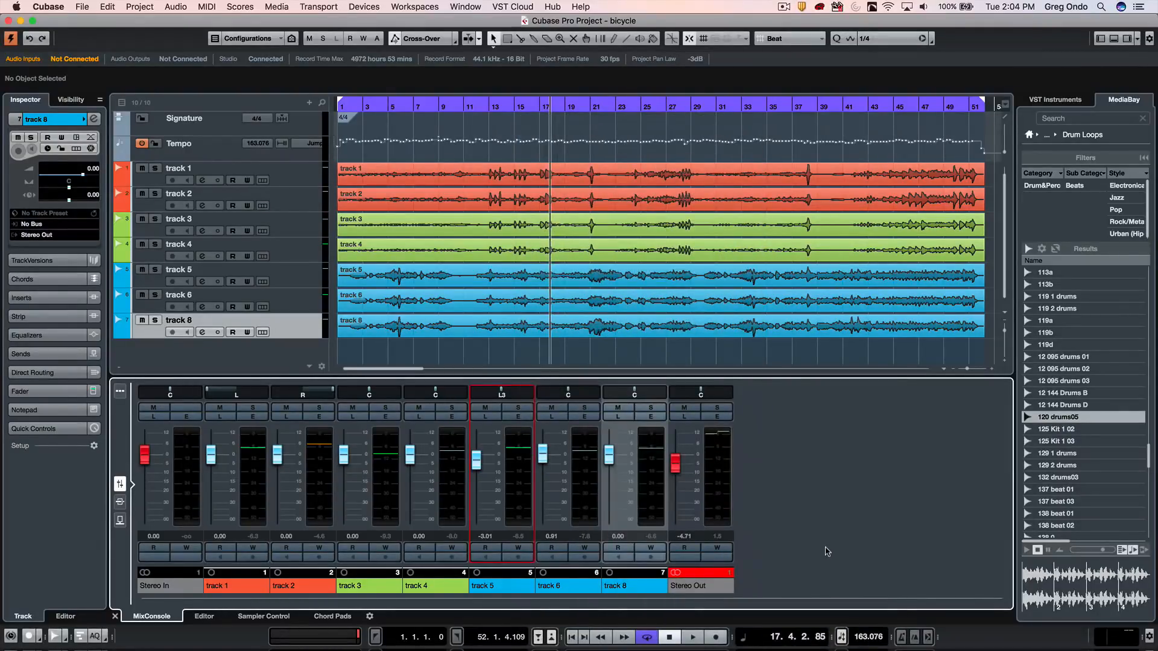
key("F3")
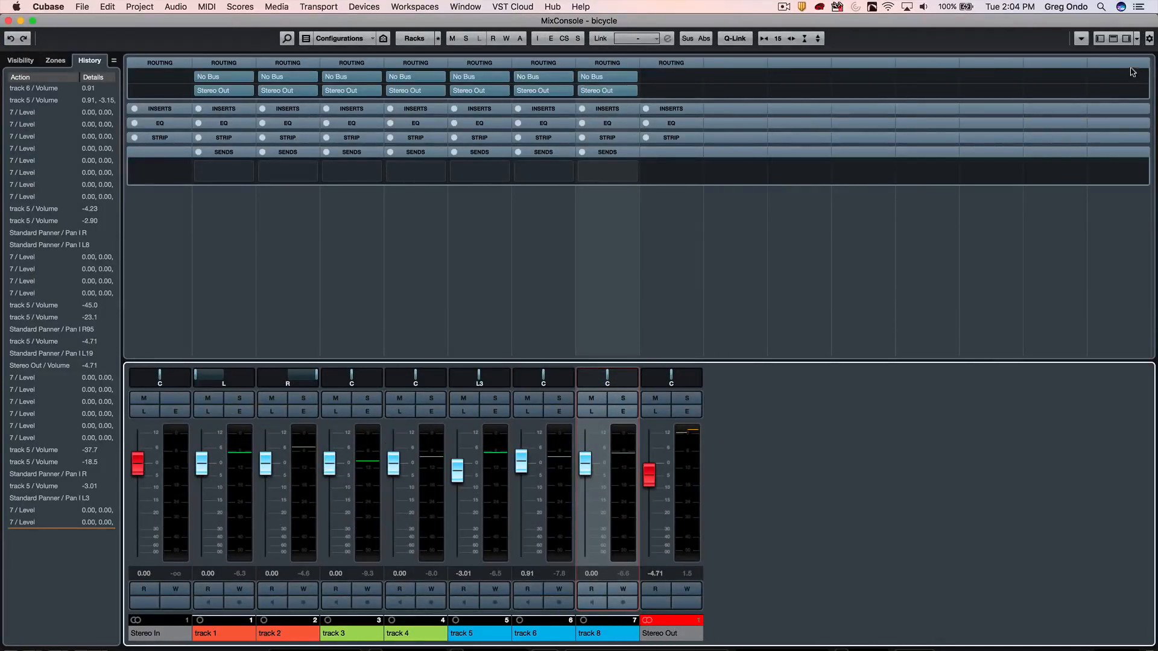
Step: Show the channel overview strip in the MixConsole layout and start playback
left_click(1134, 39)
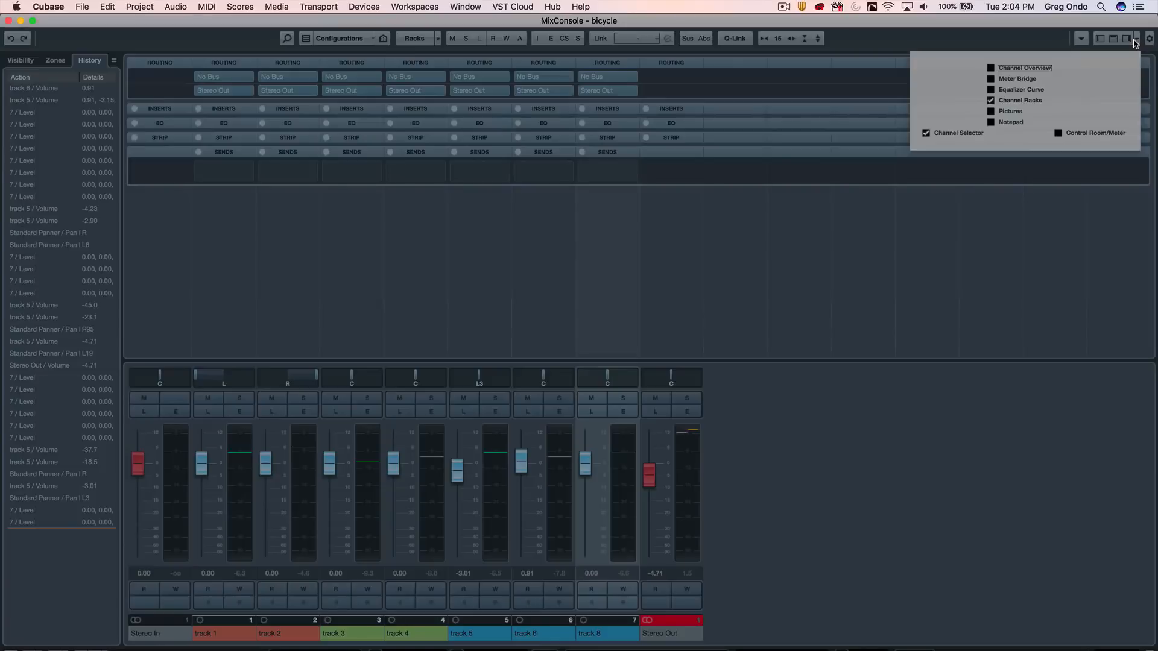
left_click(990, 67)
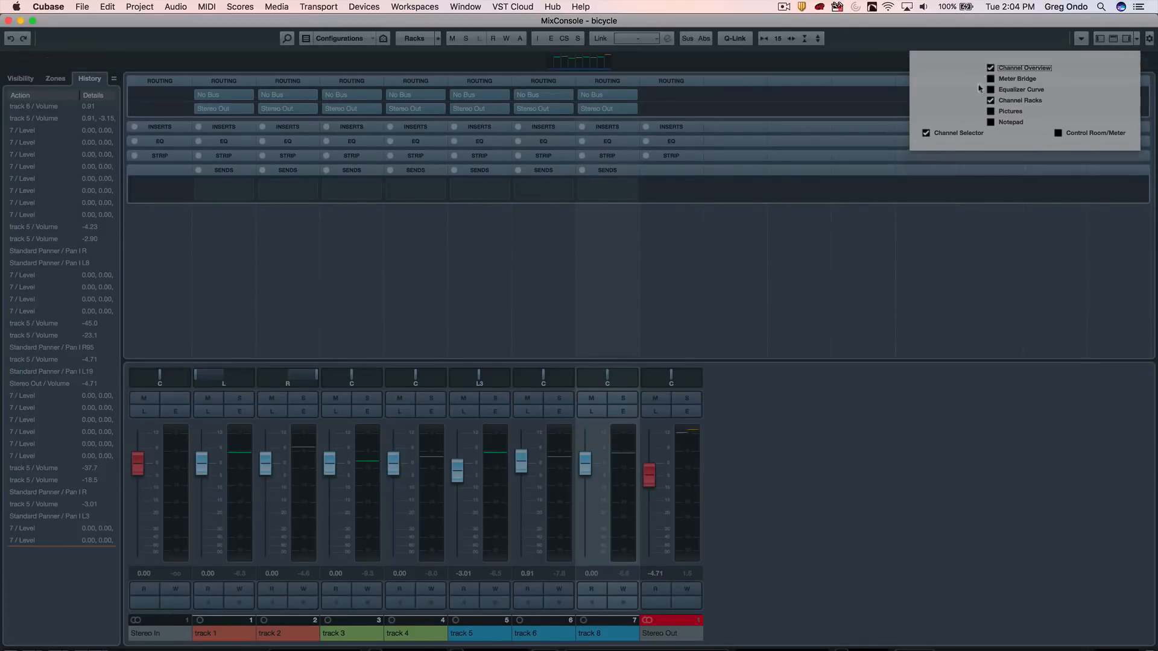
left_click(747, 235)
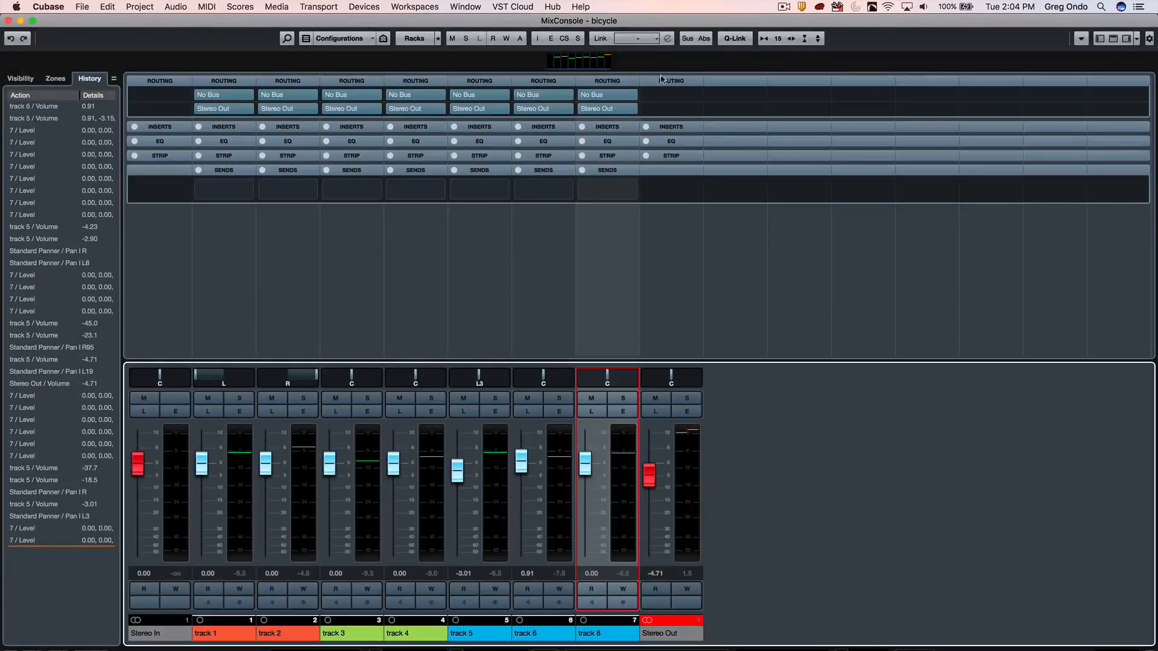
key("space")
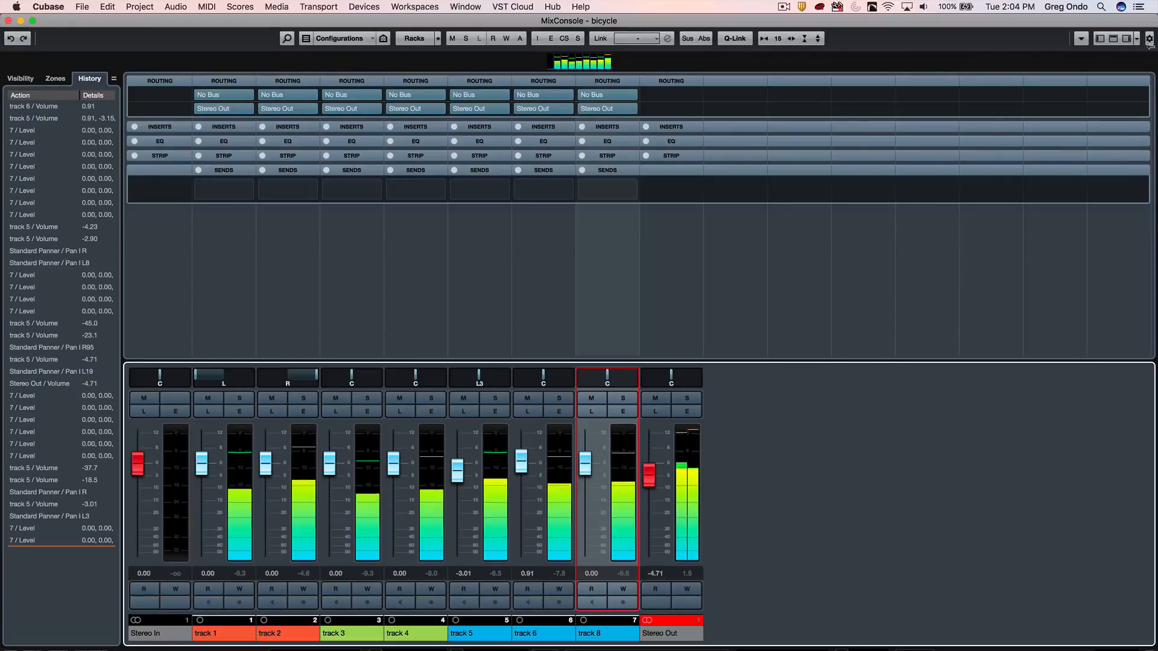
Step: Show the meter bridge and the Control Room/Meter panel, with playback running
left_click(1146, 38)
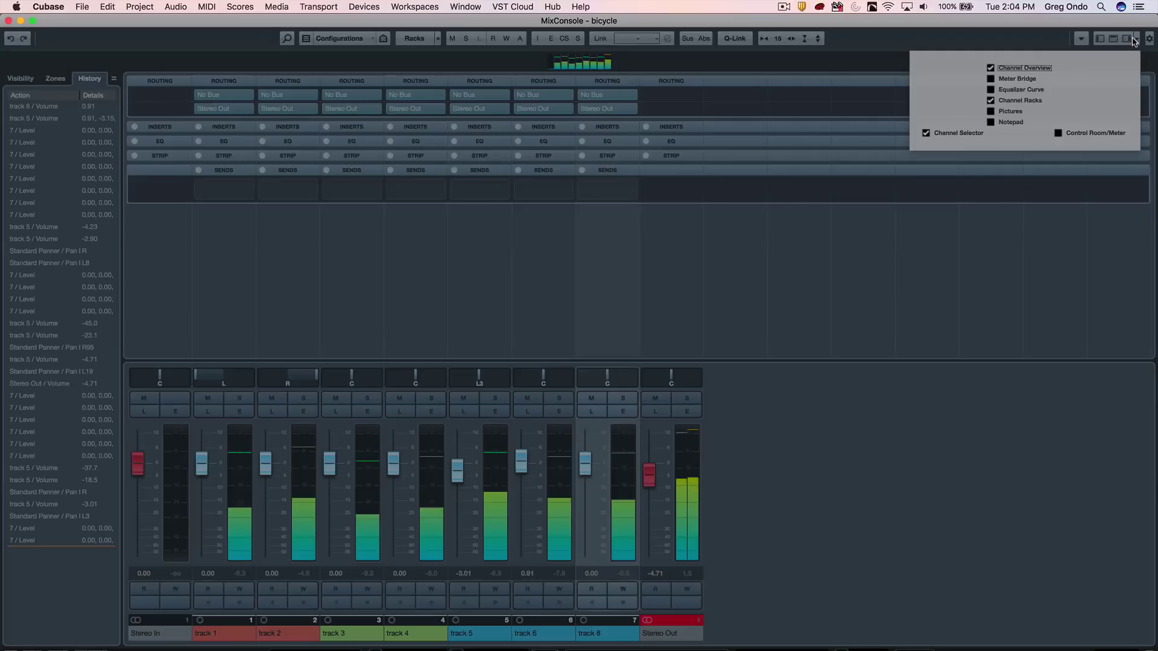
left_click(990, 79)
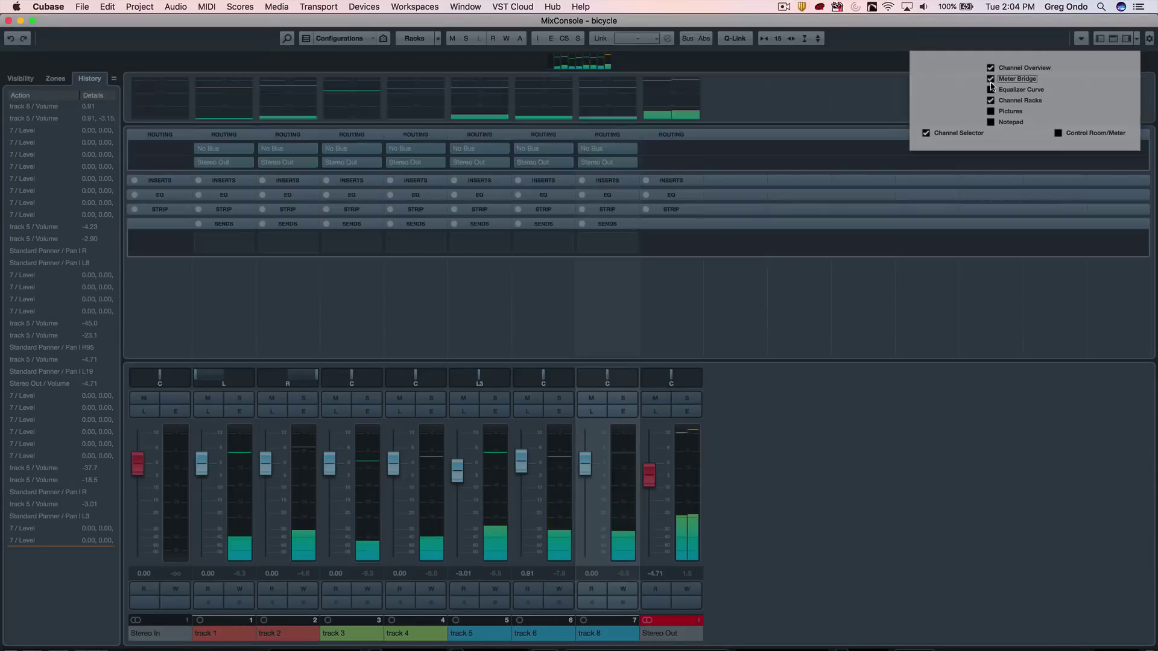
left_click(1058, 135)
left_click(891, 285)
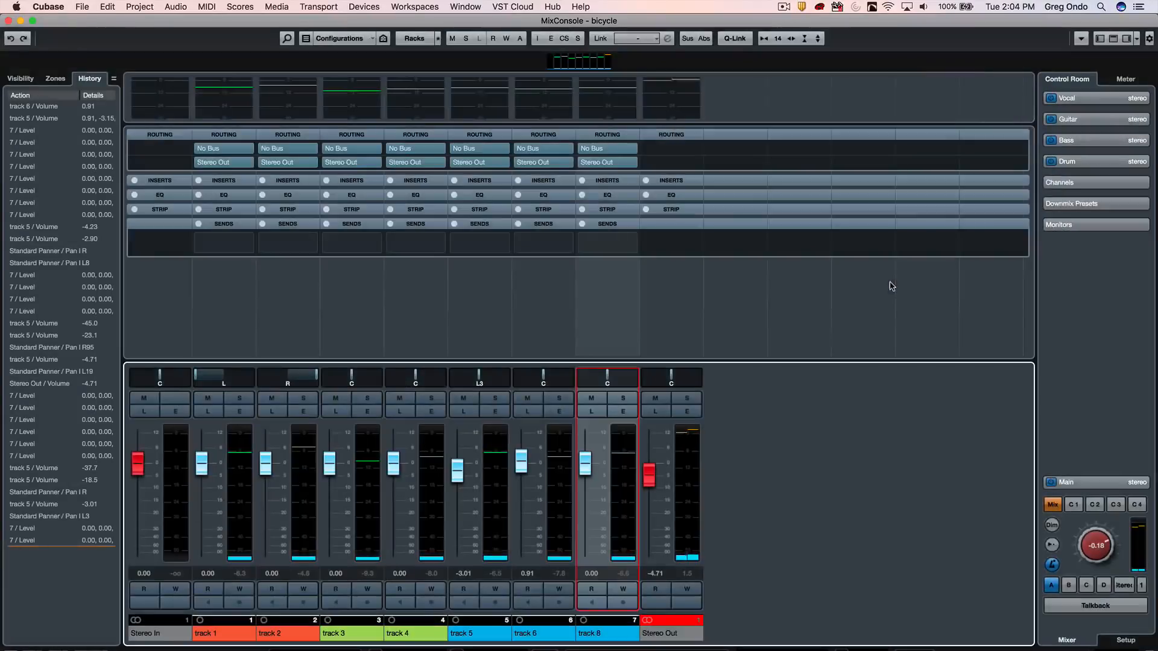
key("space")
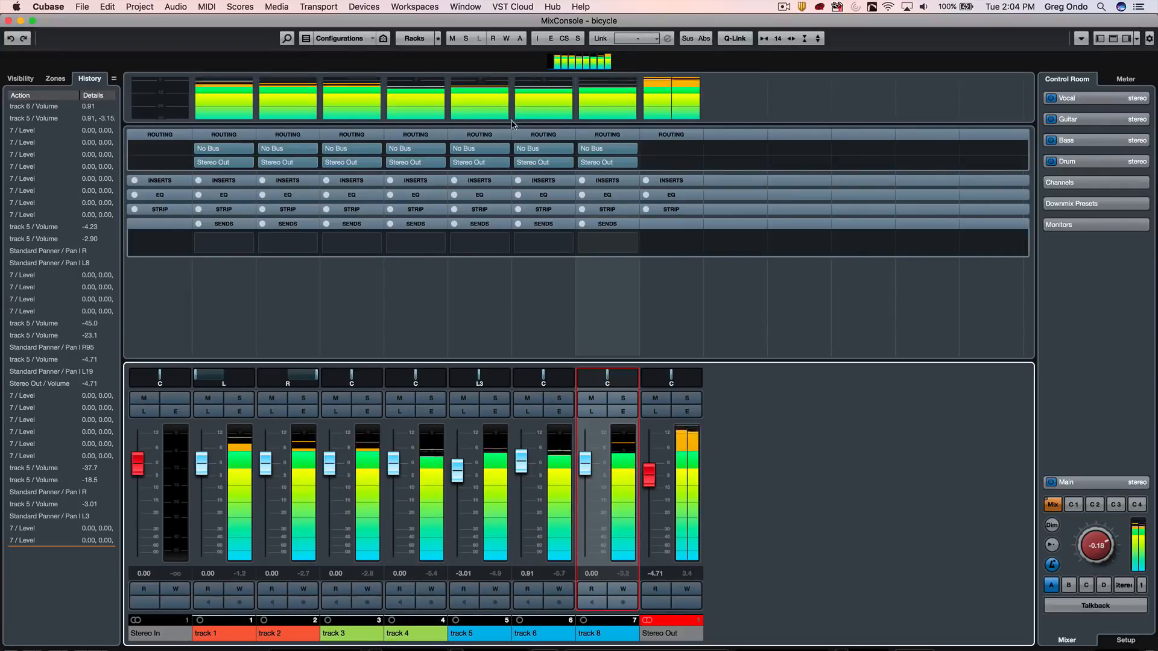
Step: Enlarge the meter bridge and compare post-fader and input metering while moving track 5's fader
mouse_move(516, 122)
left_mouse_down()
mouse_move(470, 280)
mouse_move(478, 152)
left_mouse_up()
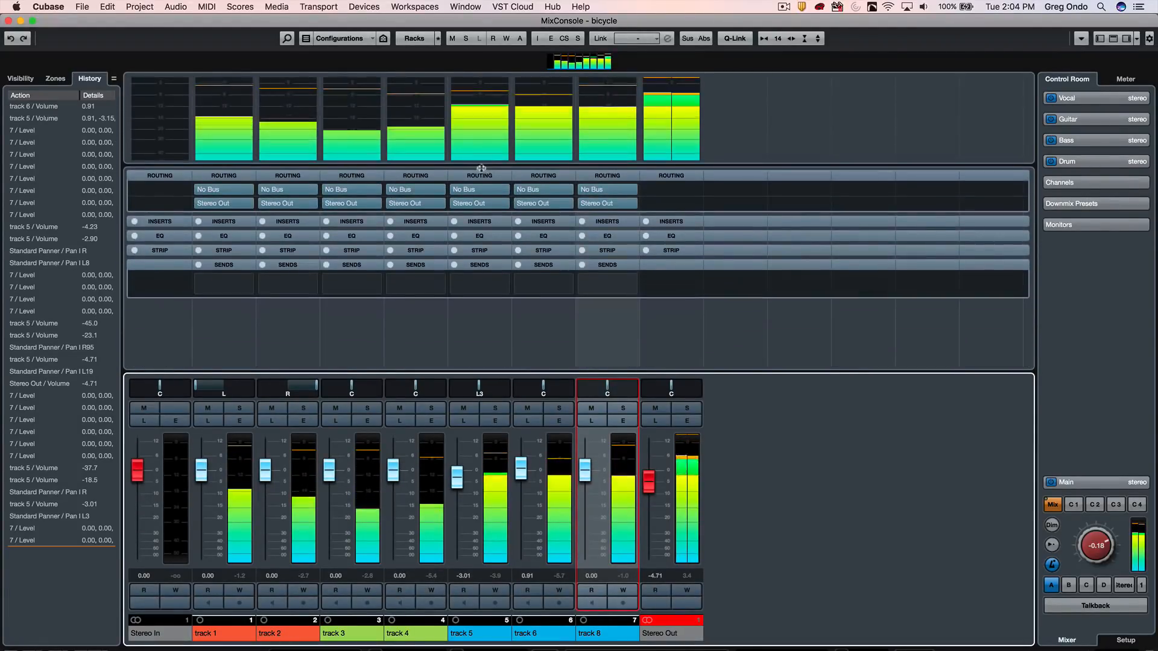
right_click(479, 153)
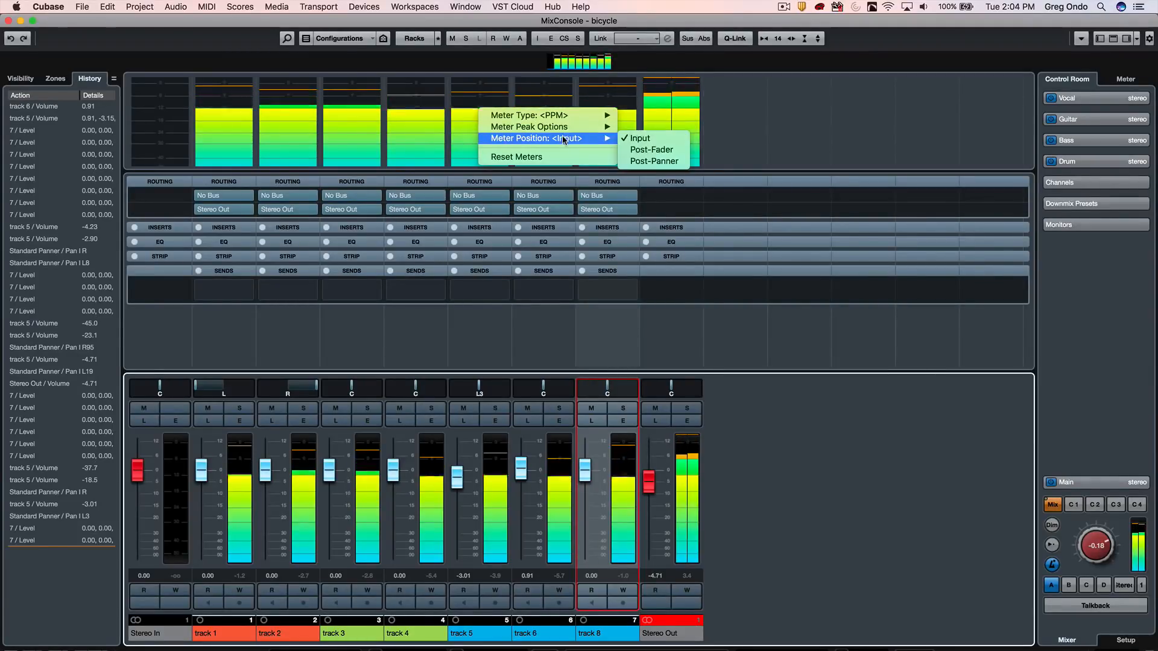
mouse_move(536, 138)
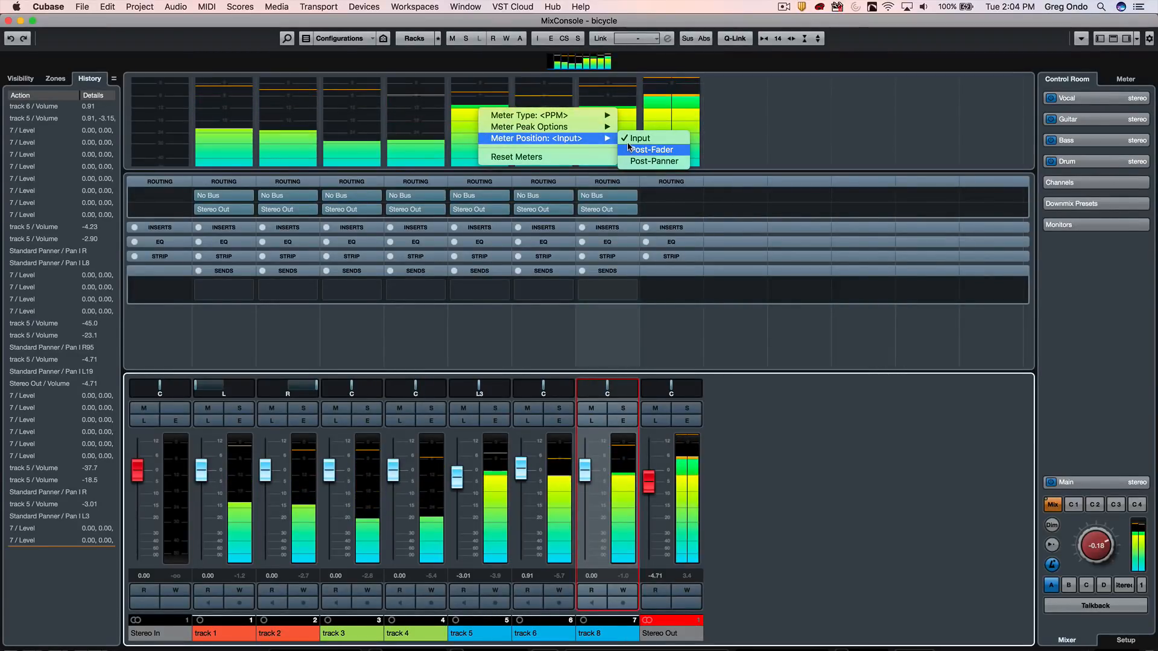
left_click(642, 149)
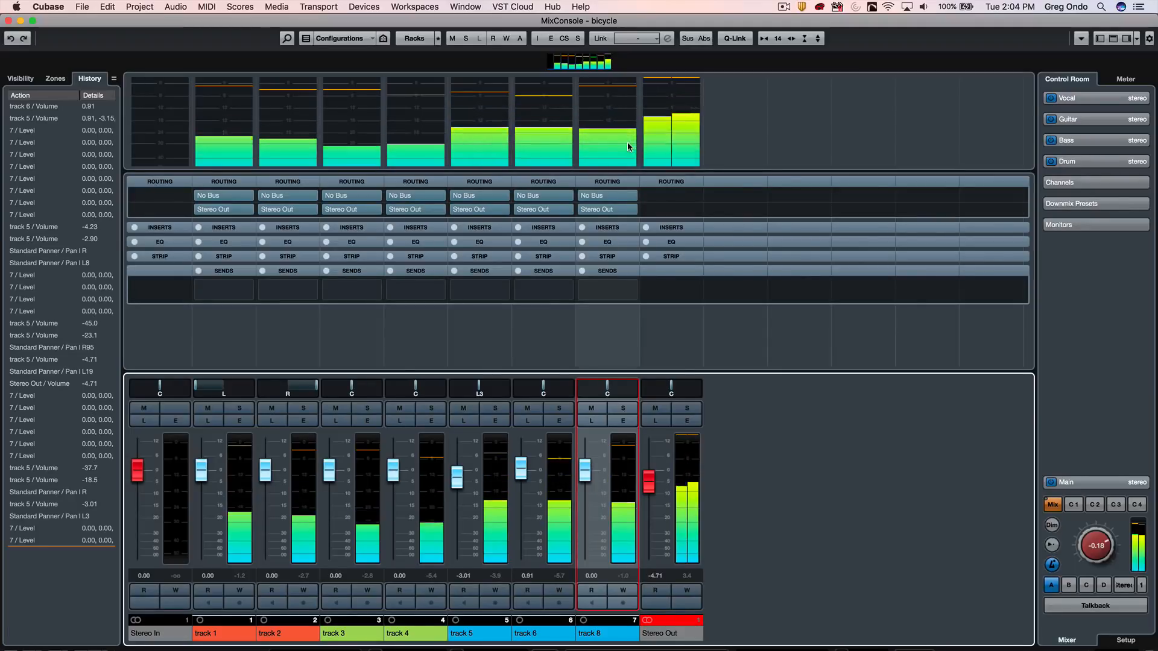
left_click_drag(457, 475, 457, 534)
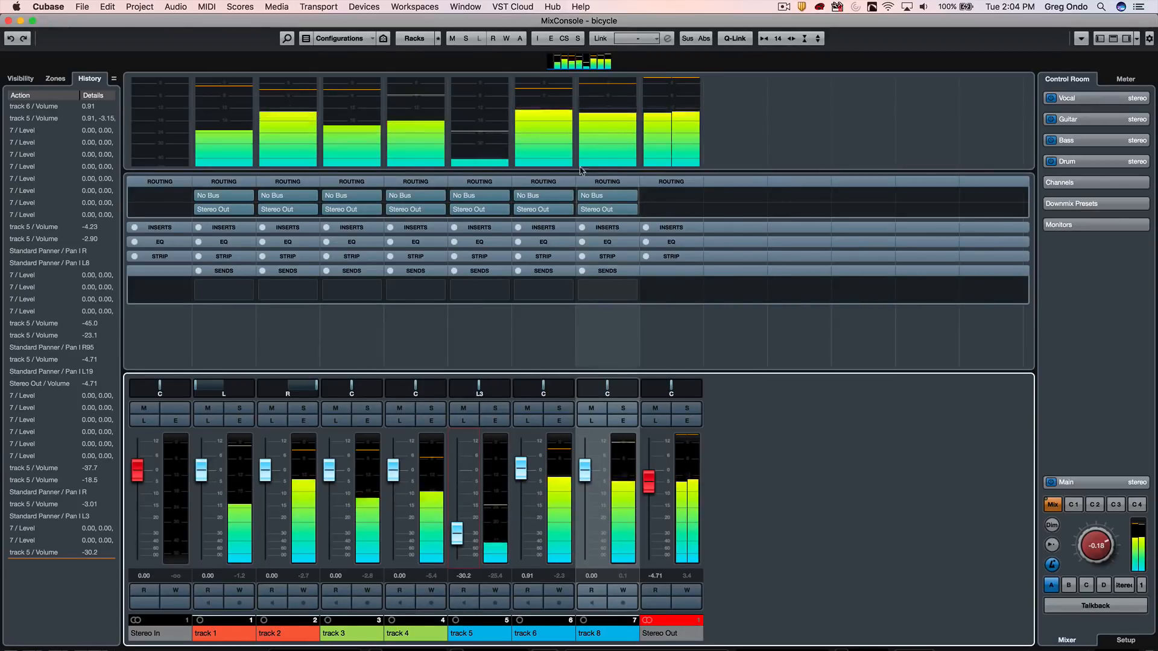
right_click(541, 131)
mouse_move(615, 156)
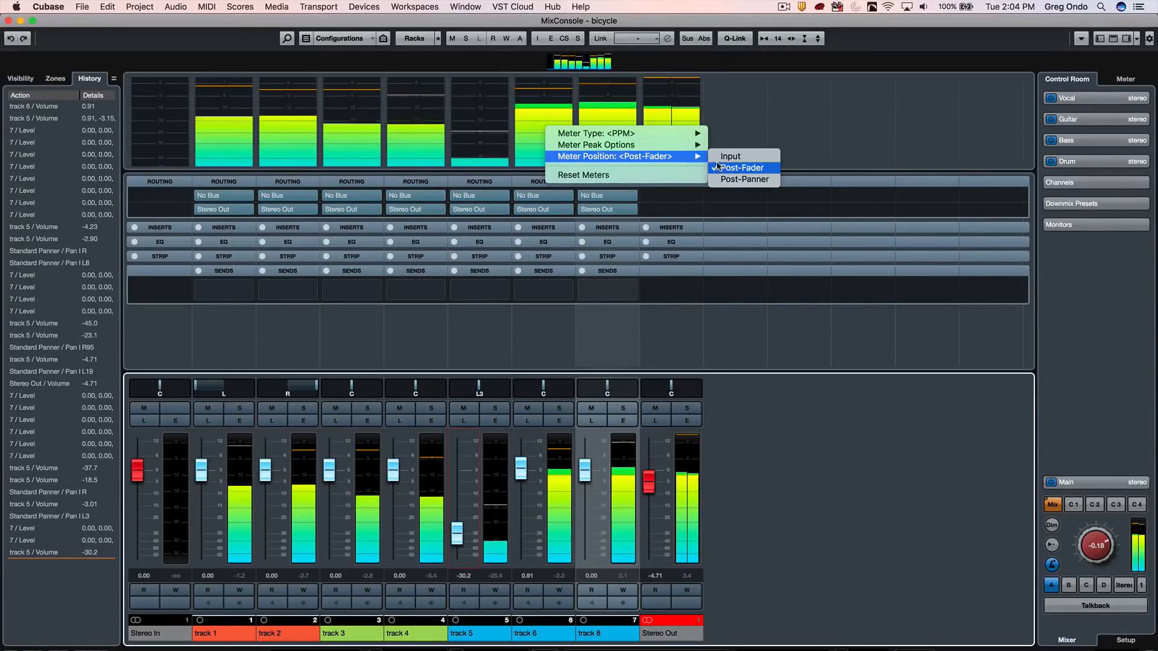
left_click(729, 155)
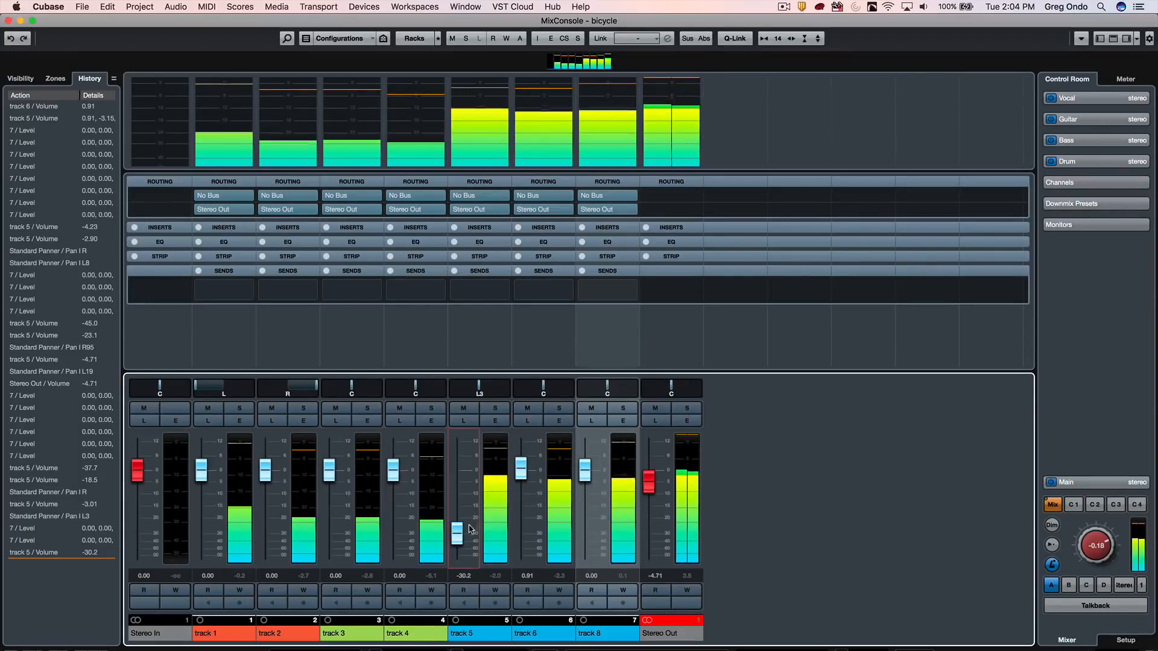
mouse_move(457, 535)
left_mouse_down()
mouse_move(456, 511)
mouse_move(457, 522)
left_mouse_up()
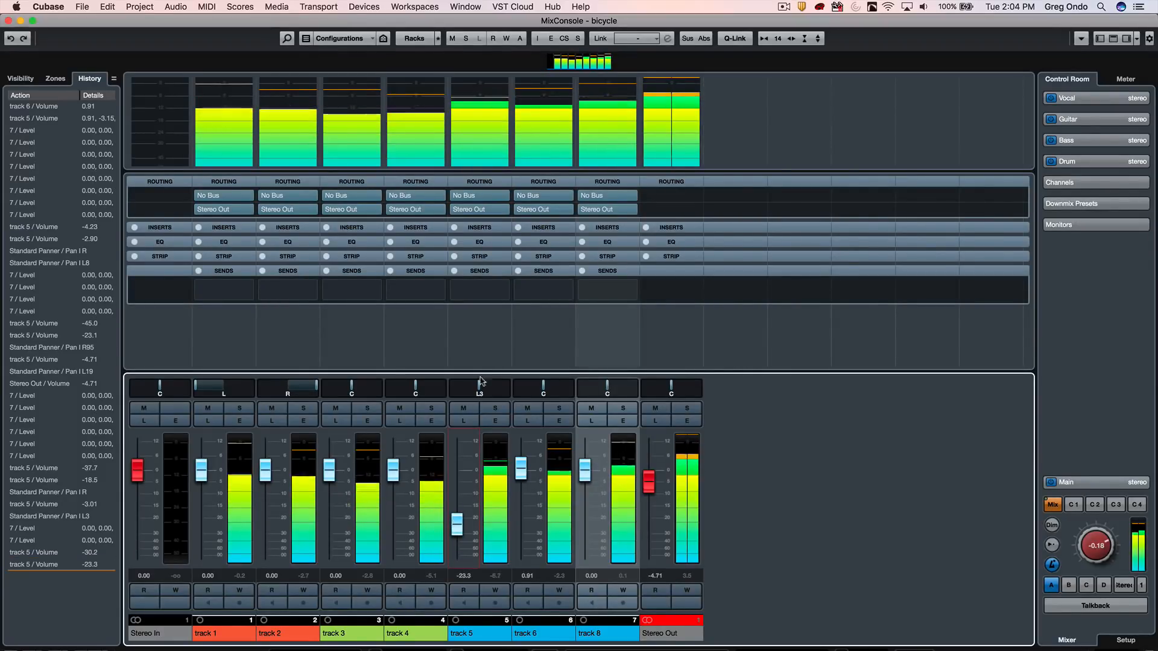
Step: Set the meters to post-panner and leave track 5 at -1.44 dB panned L7
left_click_drag(479, 390, 492, 390)
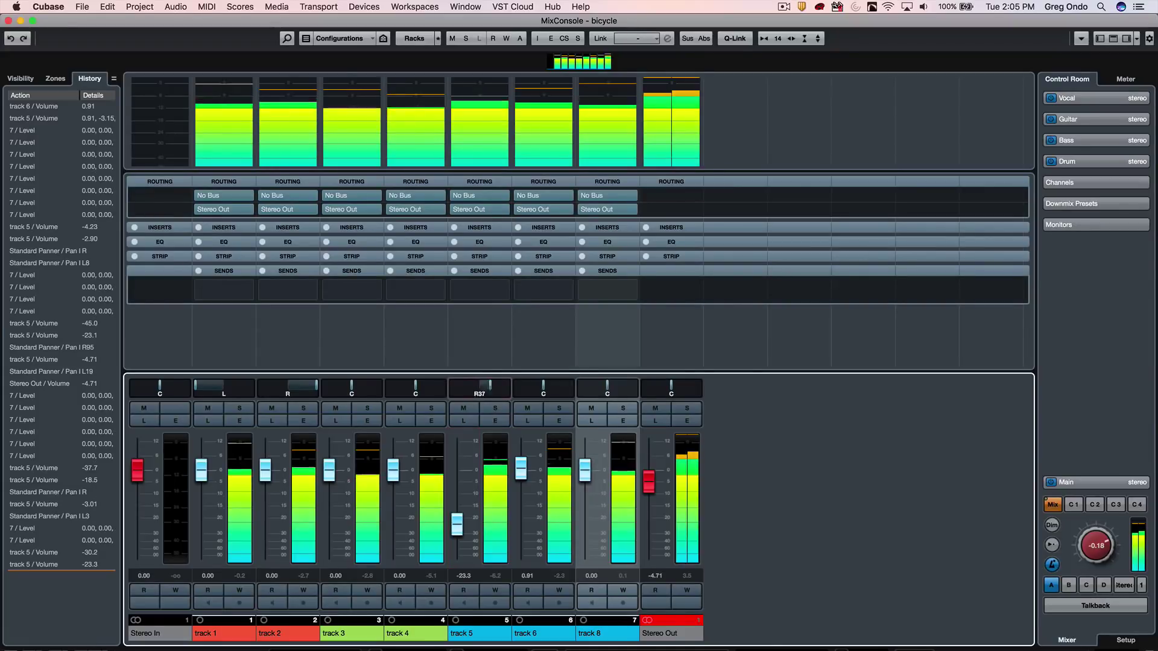
right_click(541, 115)
mouse_move(604, 146)
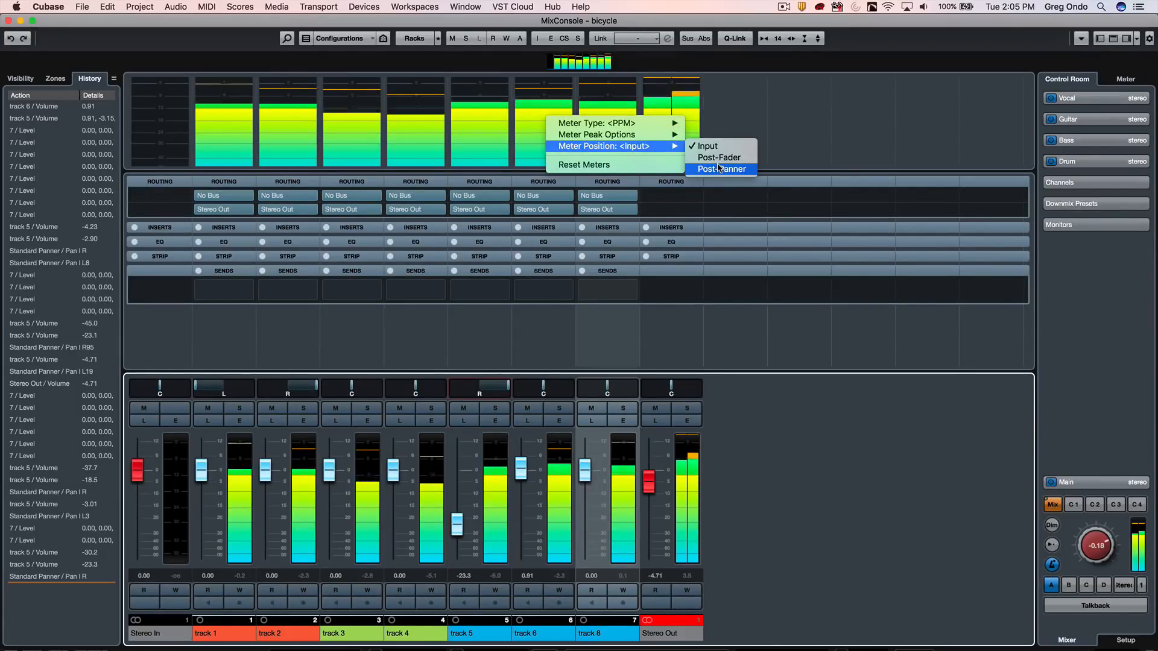
left_click(721, 168)
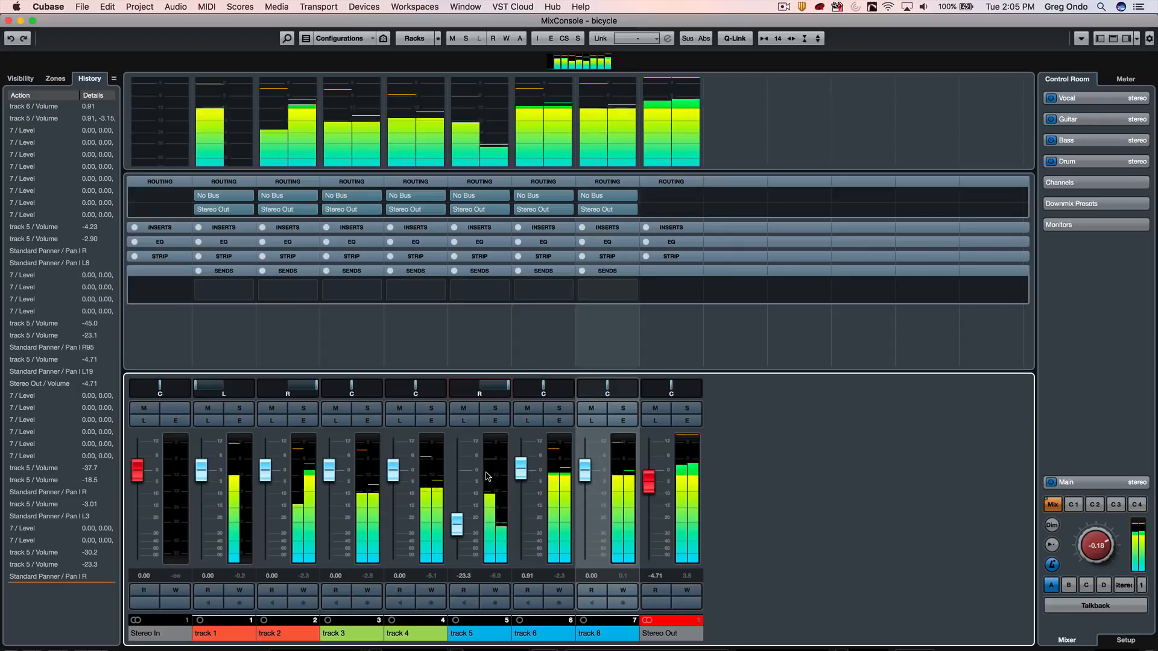
left_click_drag(456, 525, 453, 471)
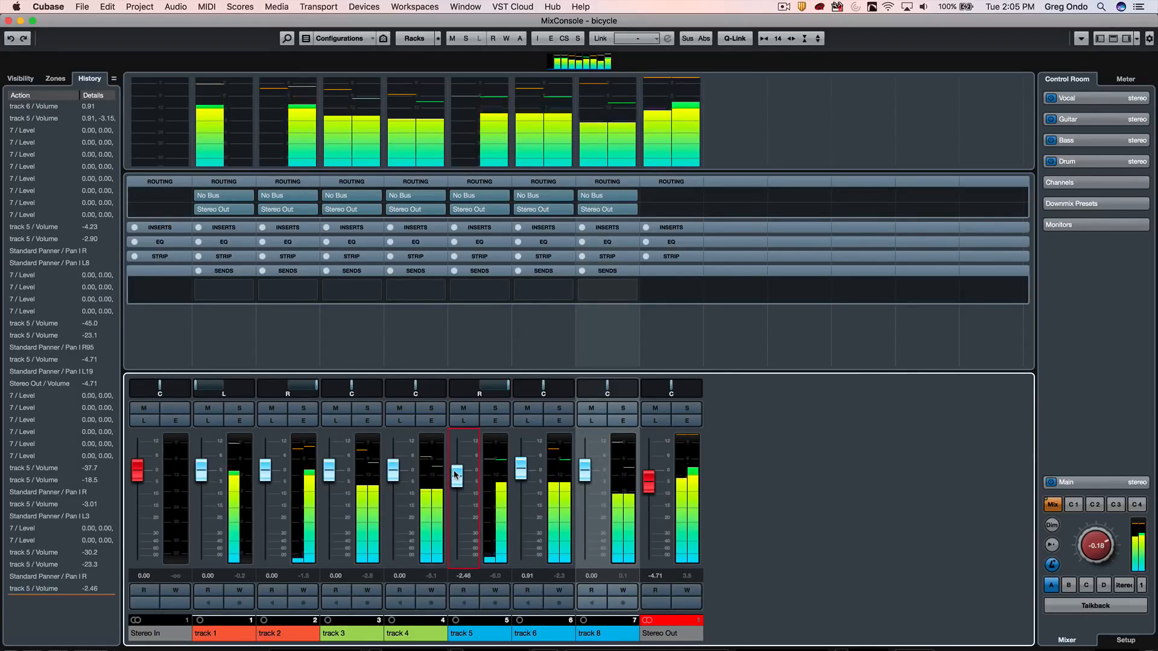
left_click_drag(454, 471, 454, 469)
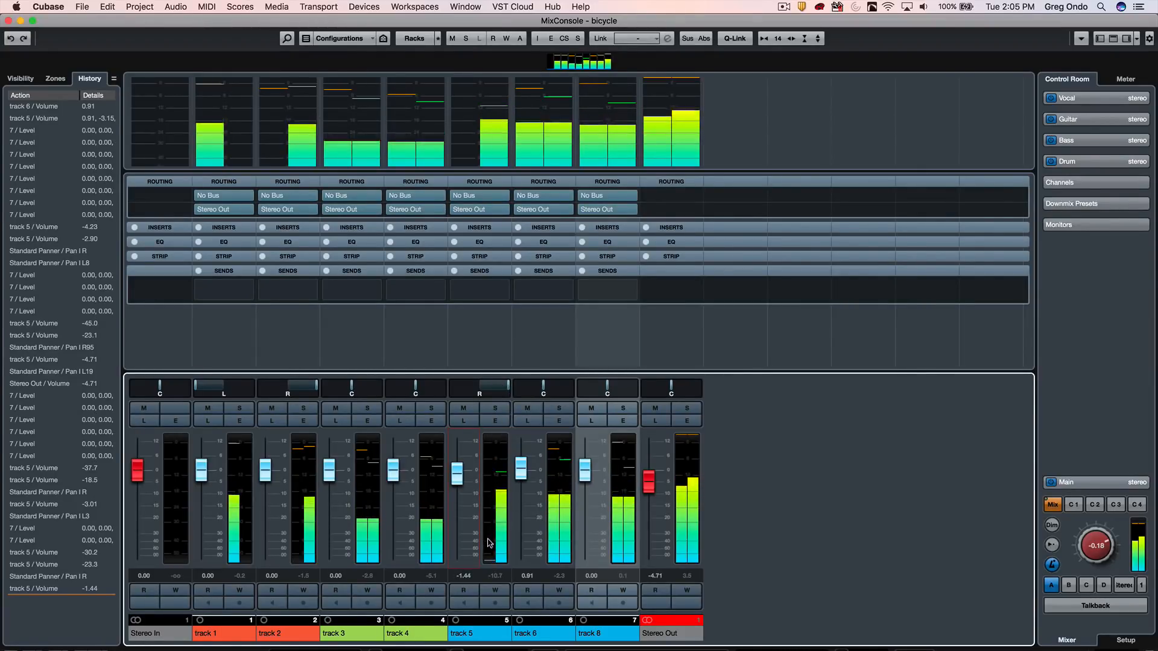
mouse_move(479, 389)
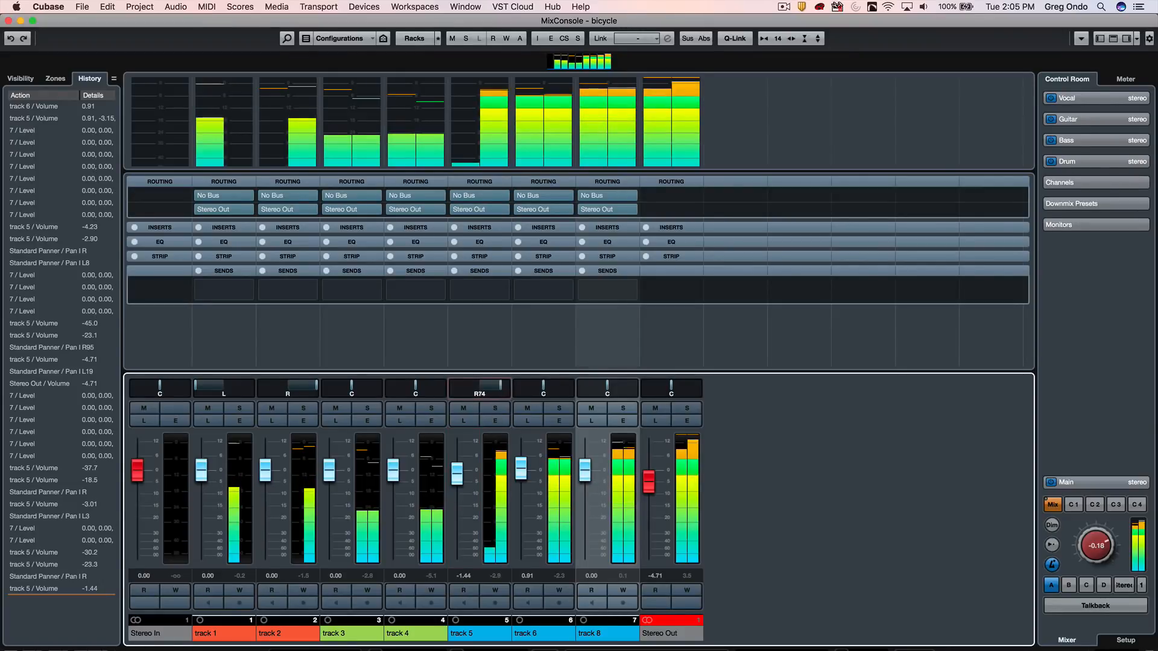
left_click_drag(479, 390, 434, 389)
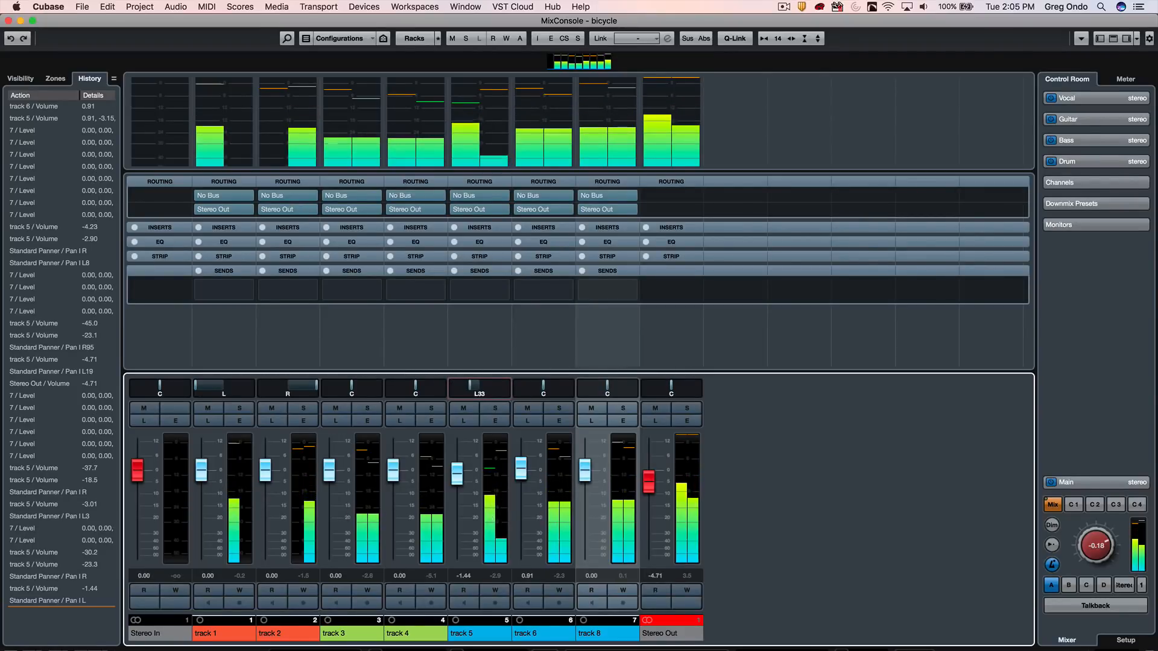
left_click_drag(476, 390, 478, 390)
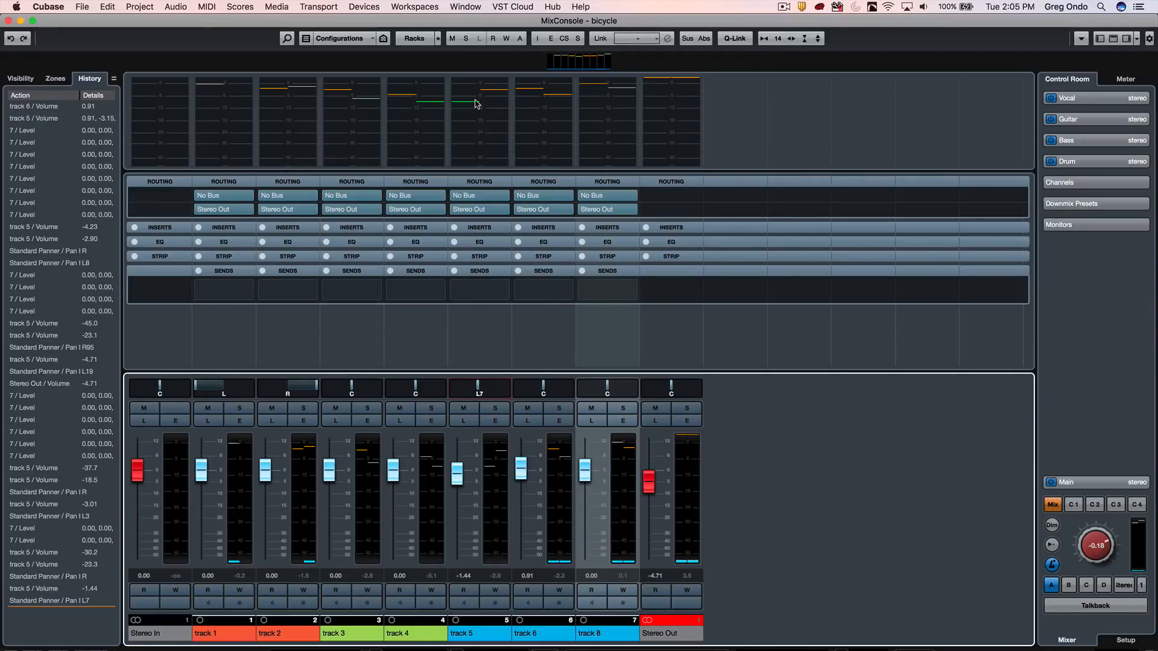
Step: Switch the meter bridge to Wave meters, make it taller and play to watch the waveforms
right_click(475, 104)
mouse_move(542, 107)
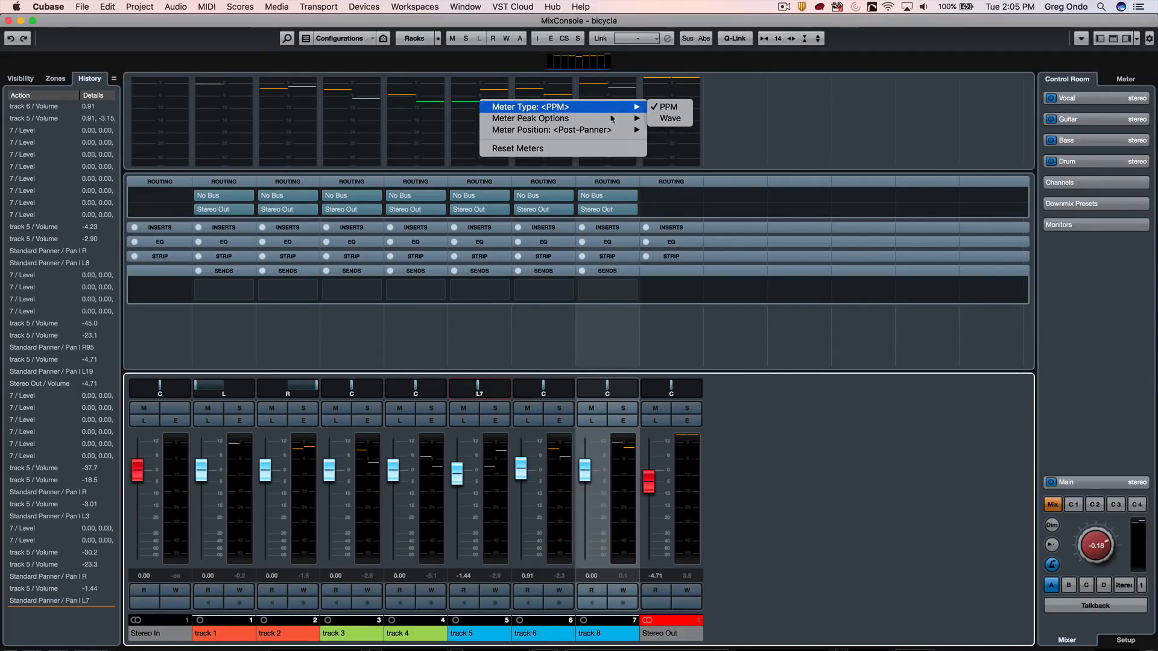
left_click(661, 119)
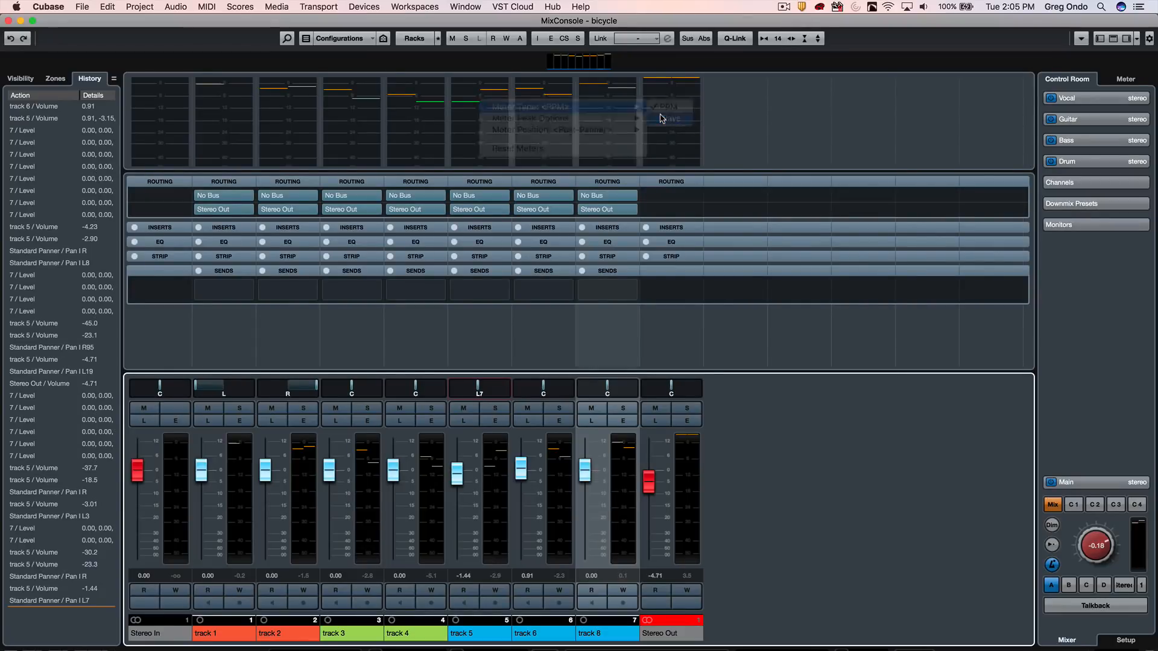
left_click_drag(509, 171, 481, 201)
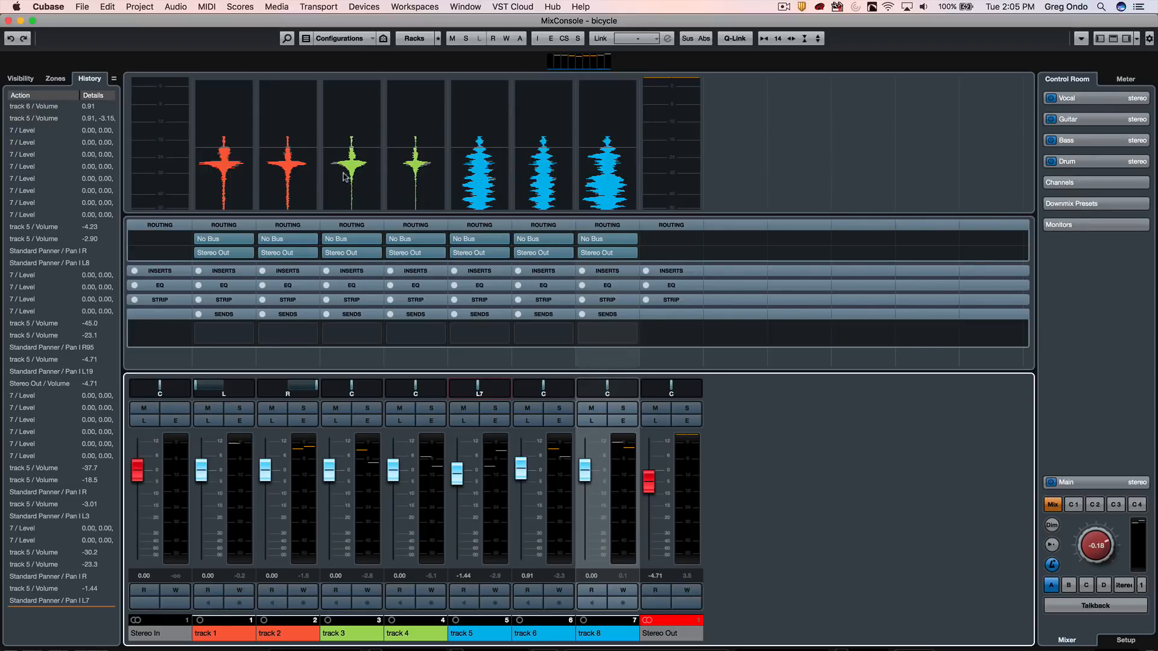
key("space")
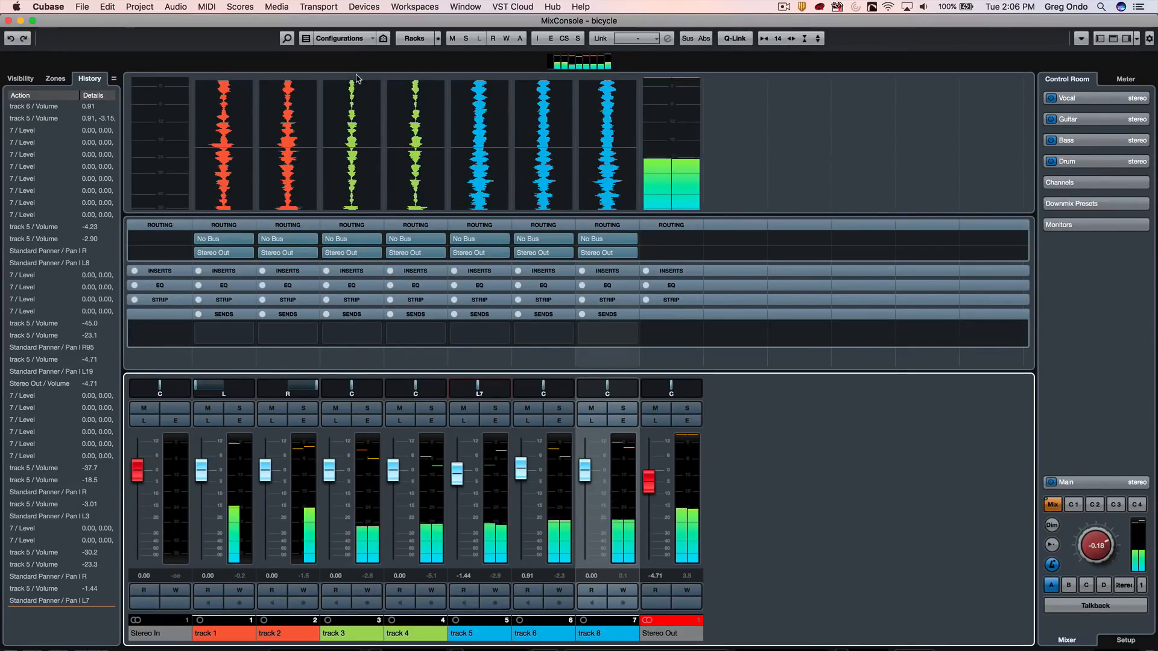
Step: Review the VST Audio System in Device Setup, apply, close it and resume playback
left_click(364, 6)
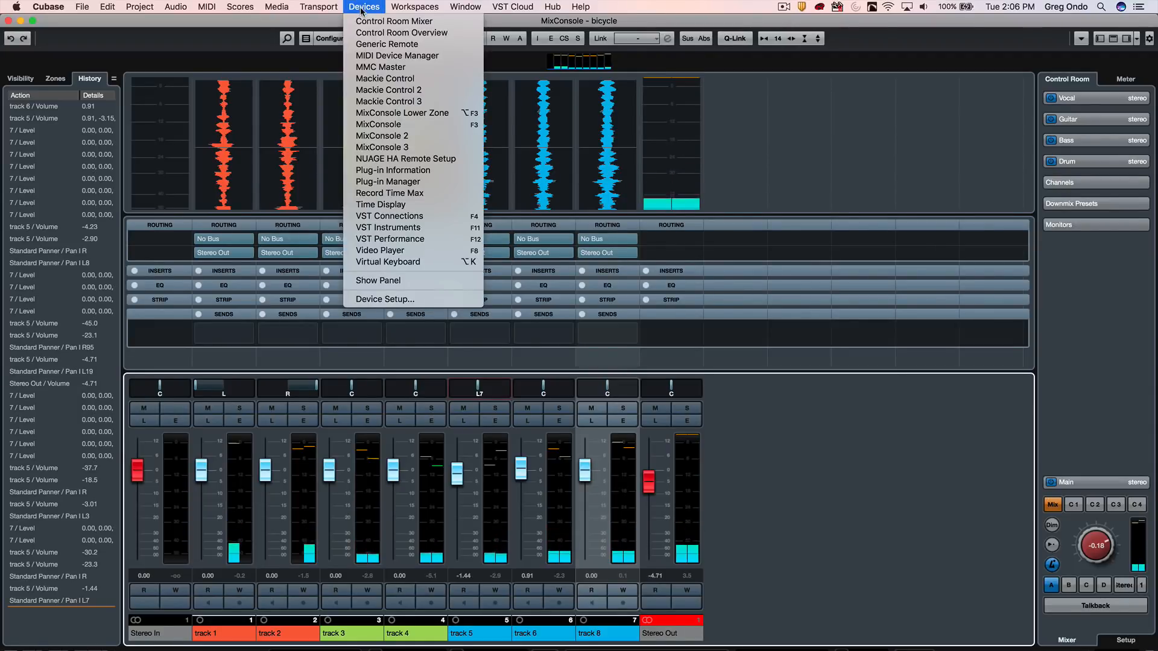
left_click(385, 300)
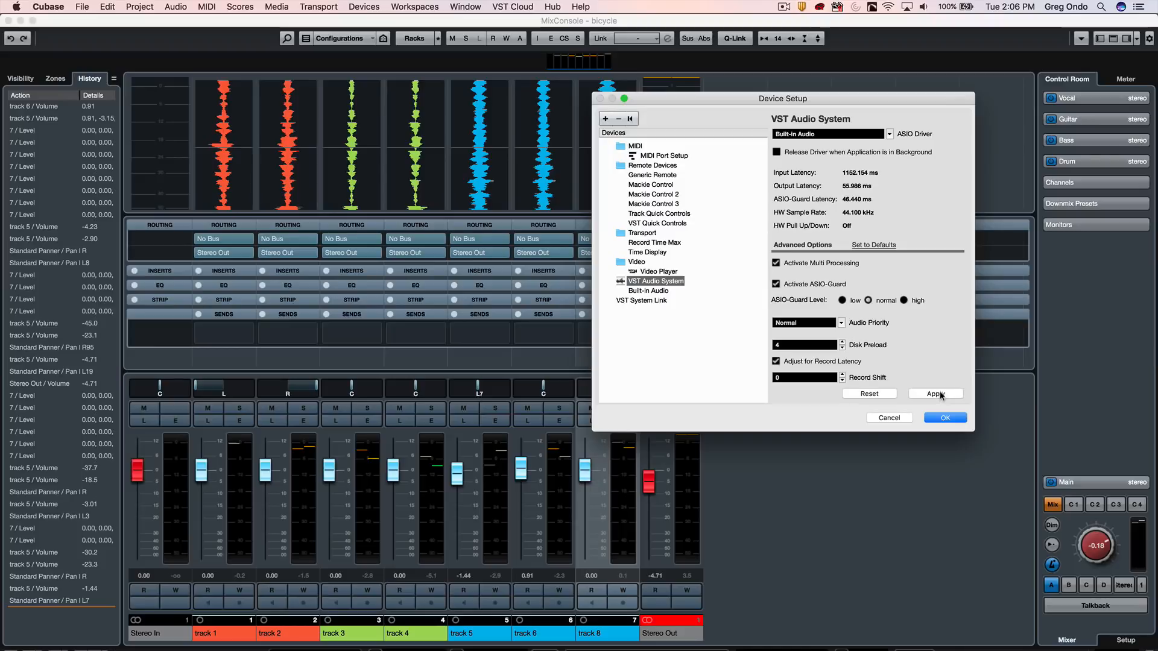
left_click(935, 394)
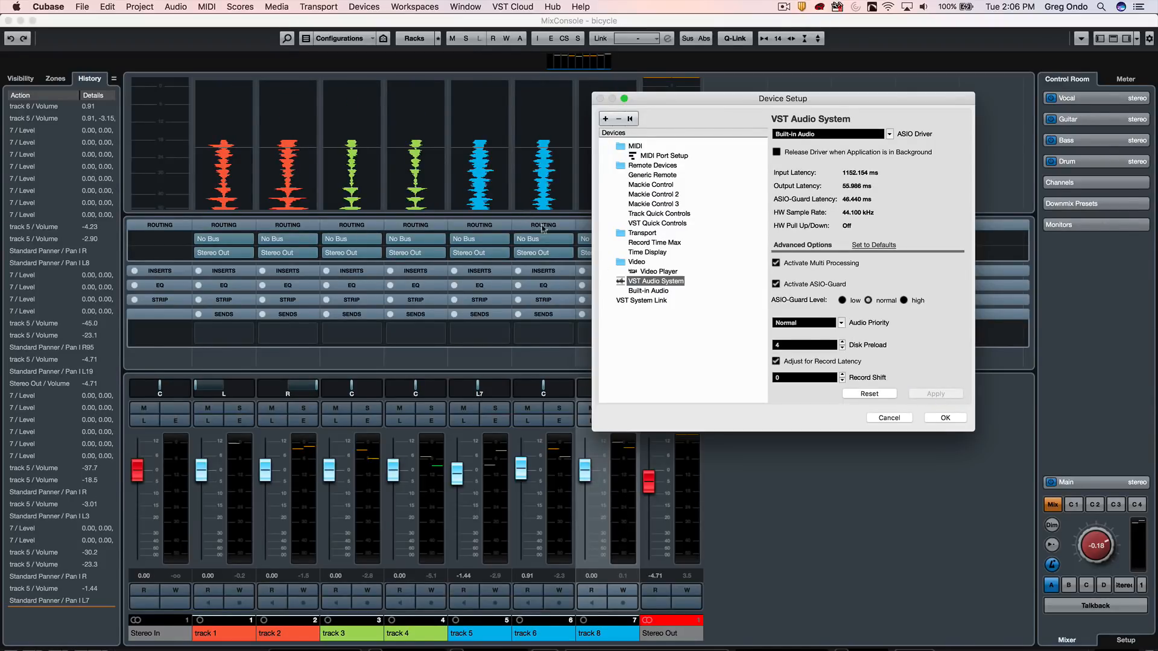
left_click(947, 418)
key("space")
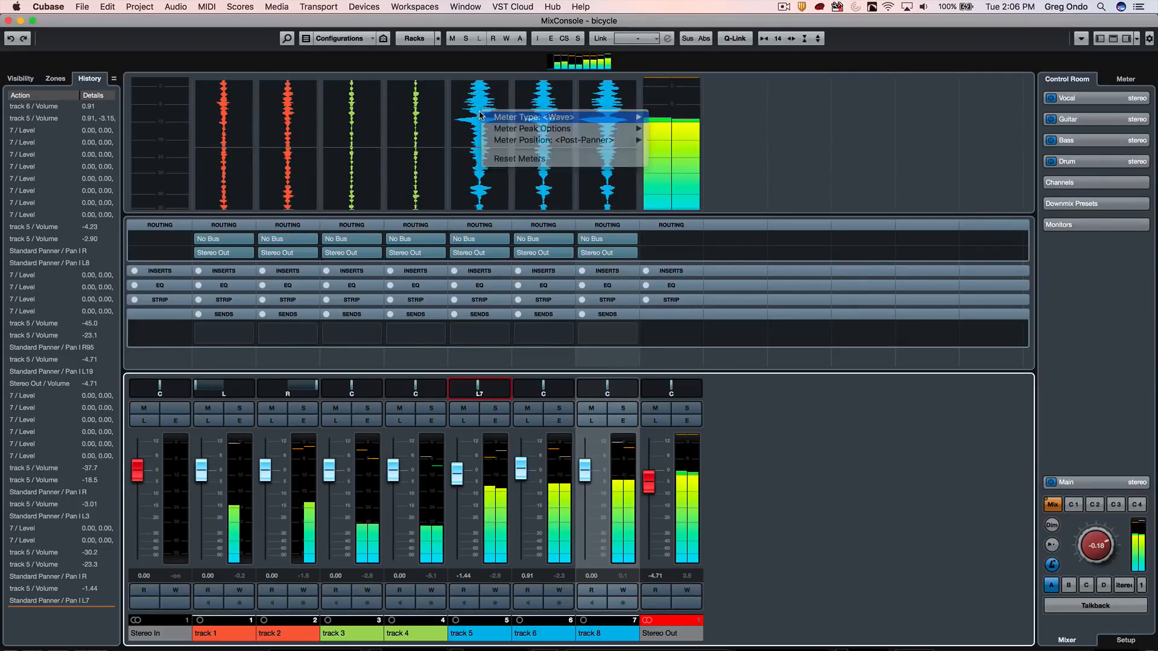
Step: Reopen Device Setup and apply a 2-second disk preload, then confirm and close
left_click(363, 7)
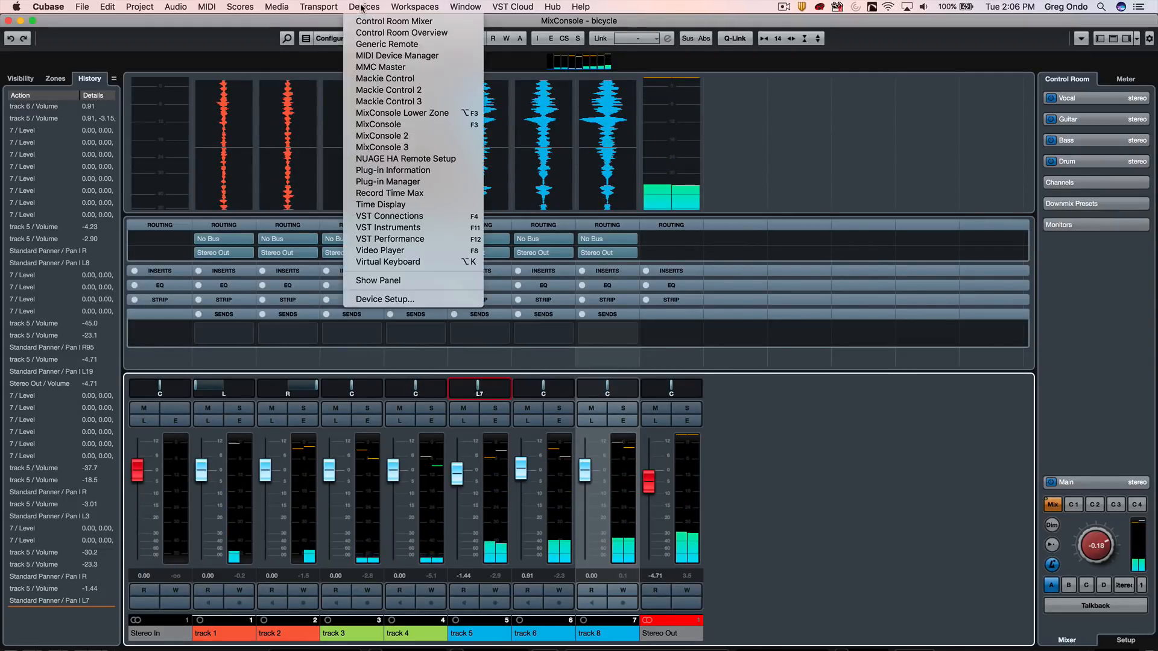
left_click(384, 299)
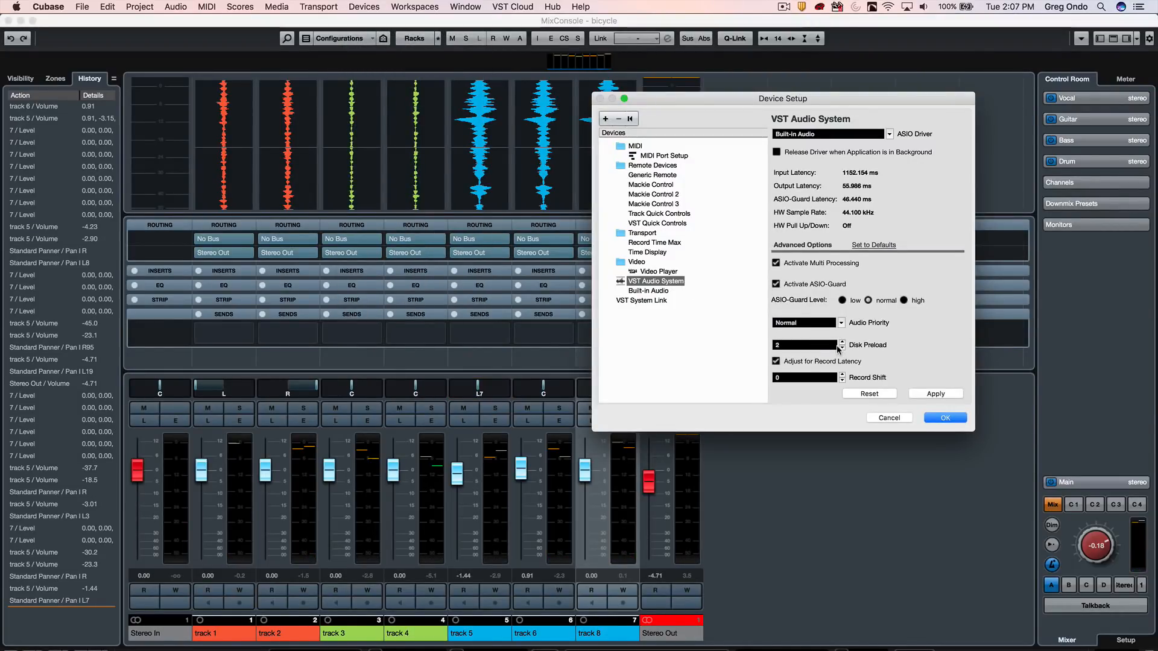
left_click(936, 393)
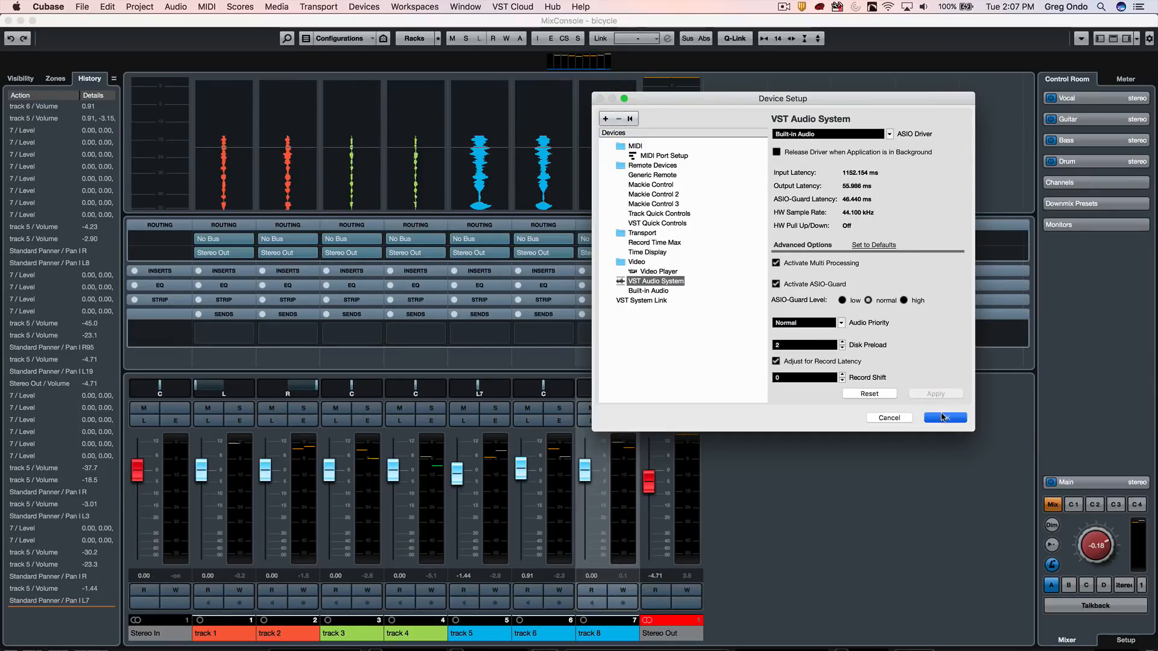
left_click(945, 417)
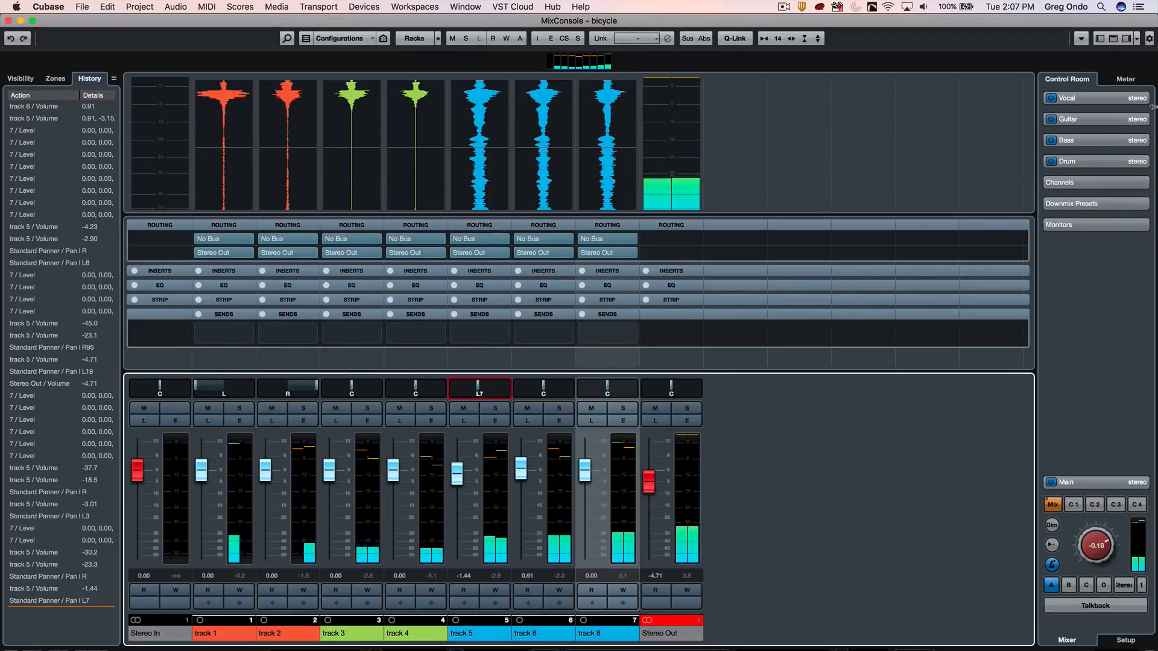
Step: On the master meter, try the DIN scale with -18, -20 and -24 dBFS references, ending on -18 dBFS
left_click(1125, 80)
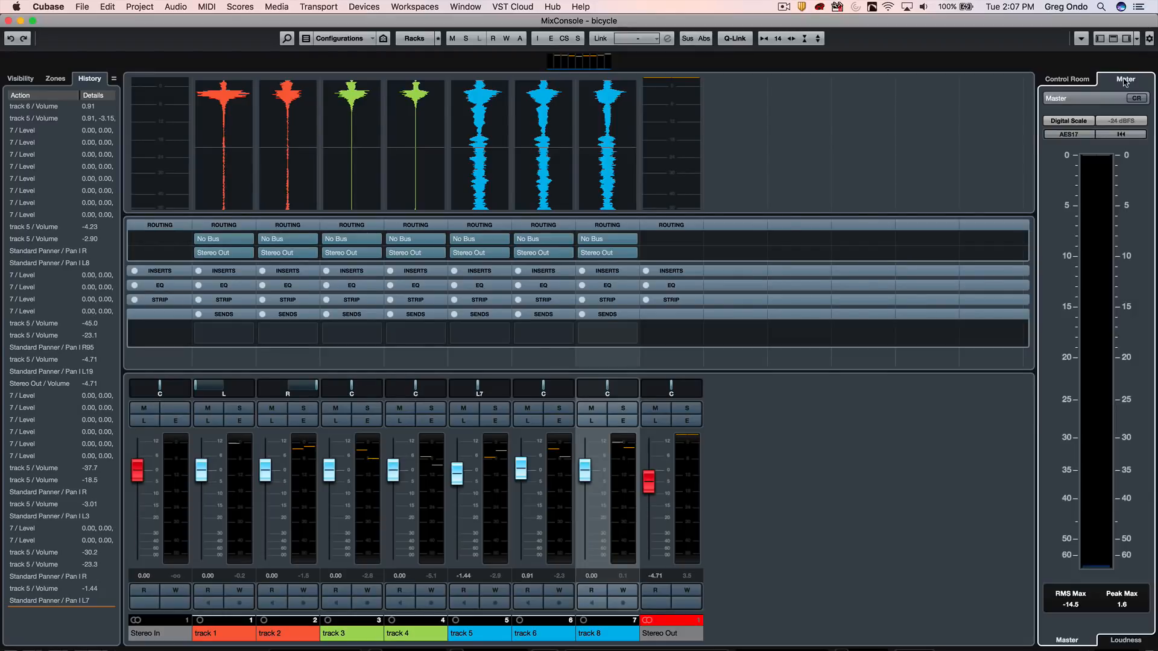
left_click(1073, 122)
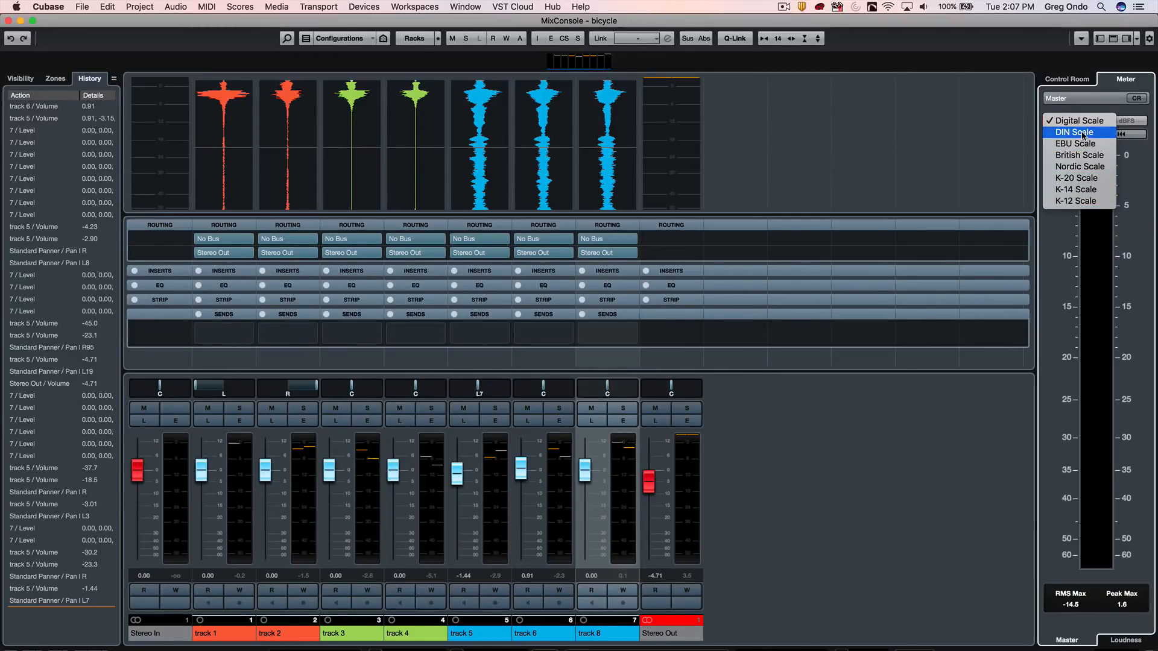
left_click(1082, 134)
left_click(1128, 122)
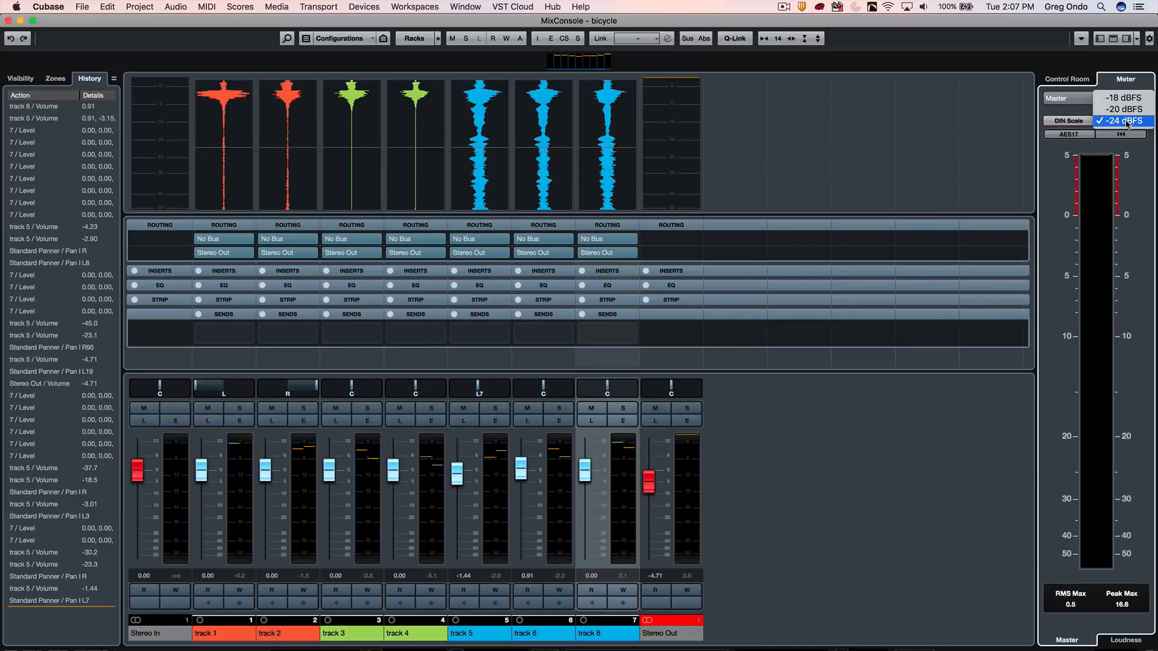
left_click(1127, 98)
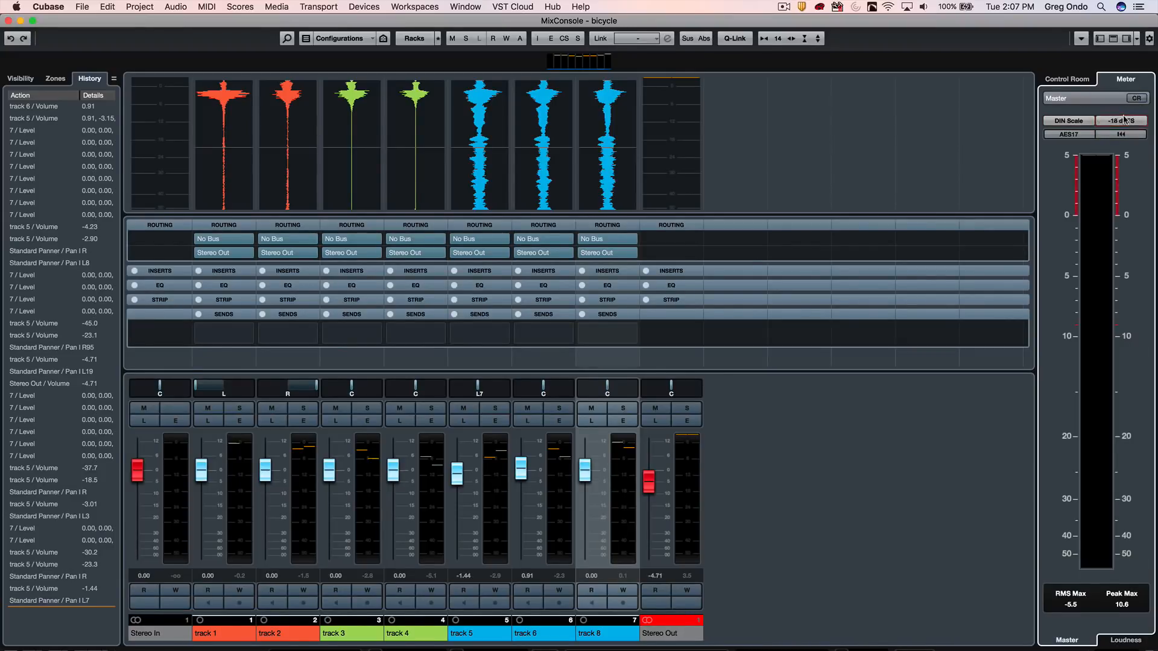
left_click(1124, 122)
left_click(1122, 132)
left_click(1122, 133)
left_click(1122, 98)
Step: Return the master meter to the Digital scale and start playback
left_click(1067, 121)
left_click(1076, 108)
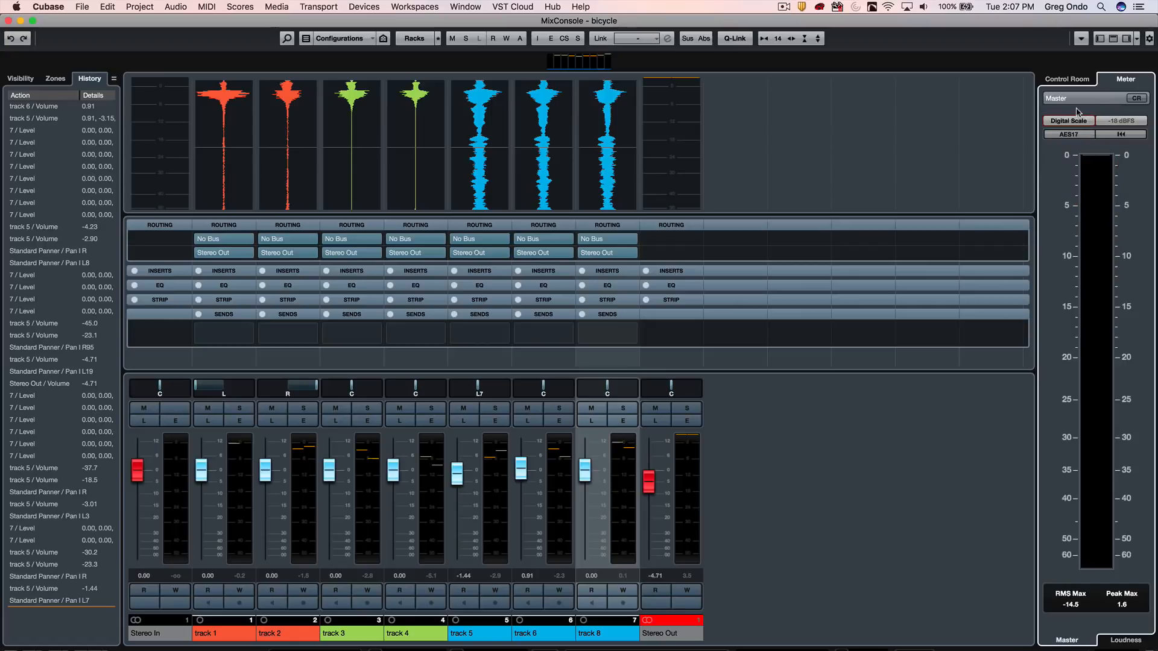
left_click(1049, 109)
left_click(791, 367)
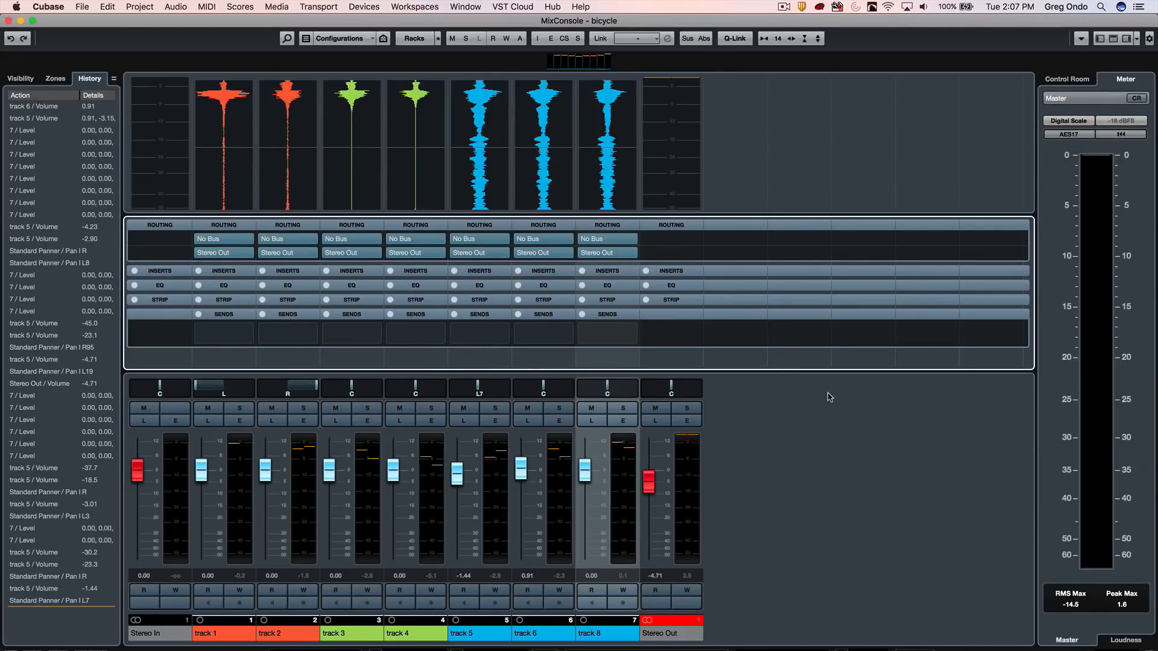
key("space")
Step: Compare DIN and K-20 scales during playback and settle on the K-12 scale
left_click(1077, 121)
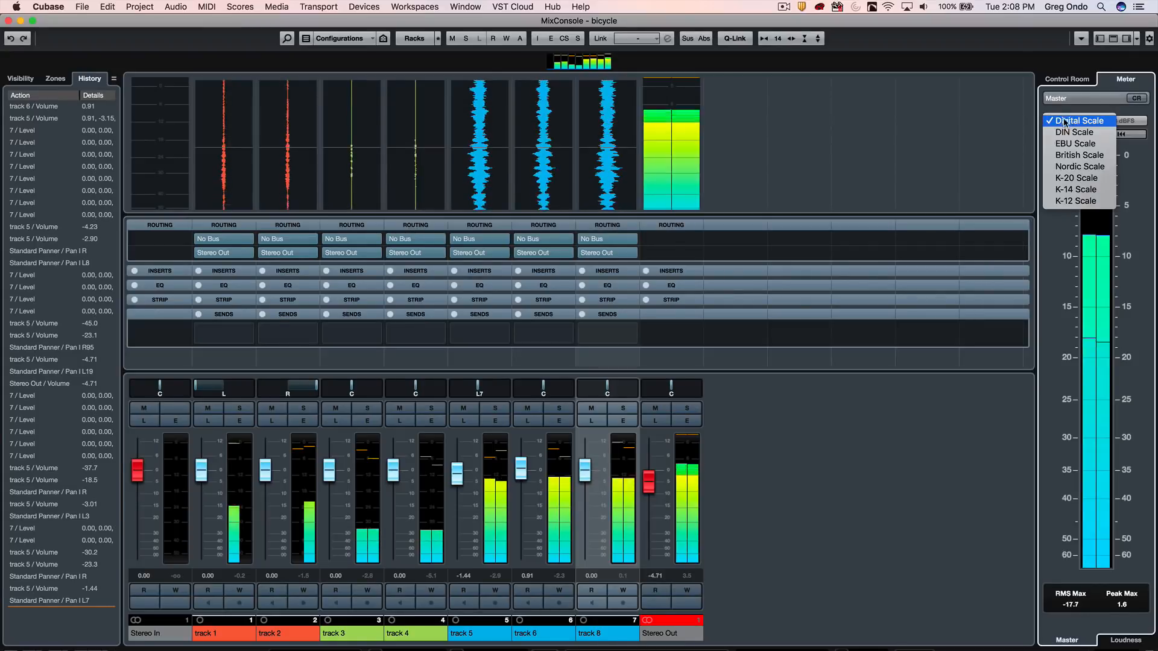
left_click(1074, 132)
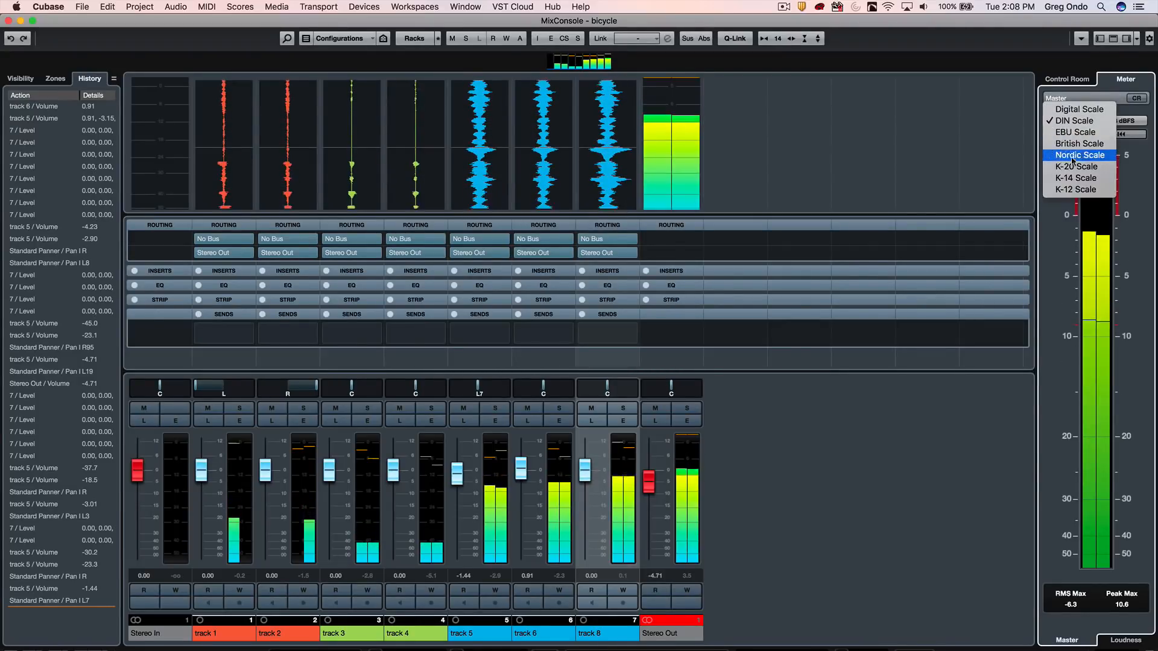
left_click(1075, 167)
left_click(1076, 120)
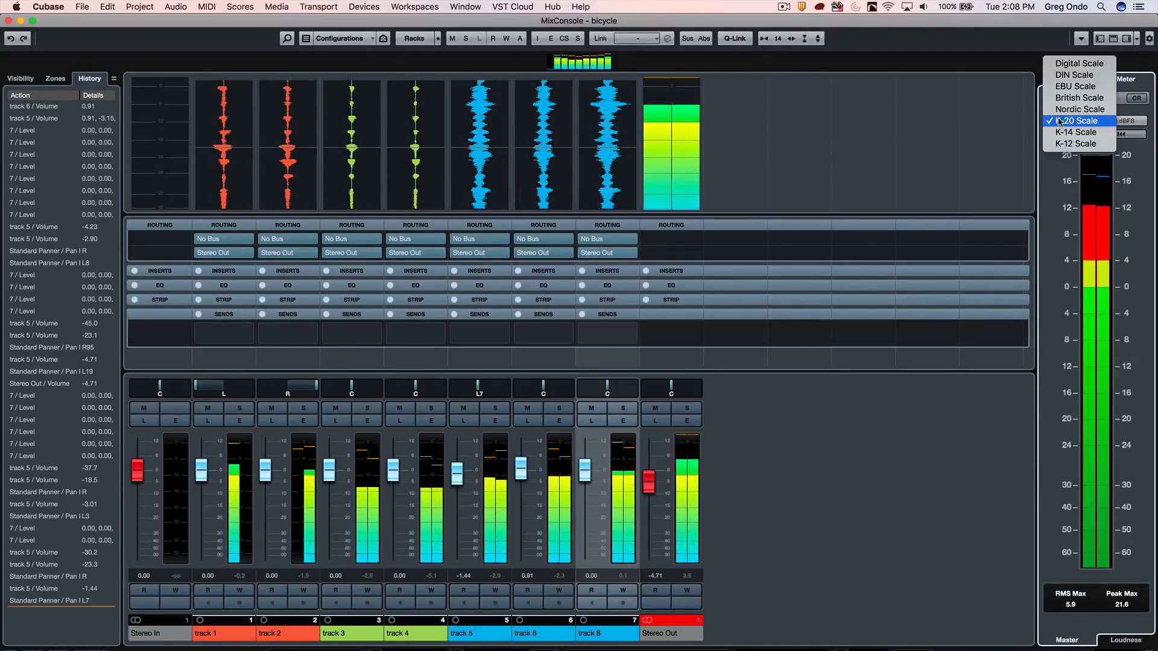
left_click(1075, 143)
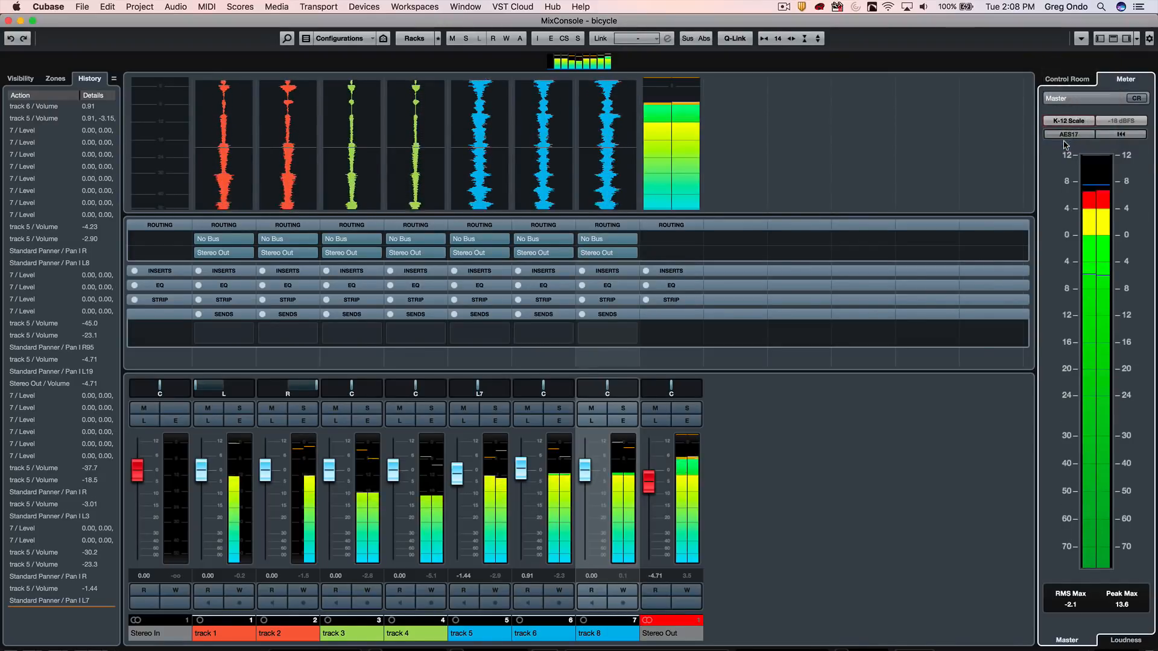
left_click(1068, 120)
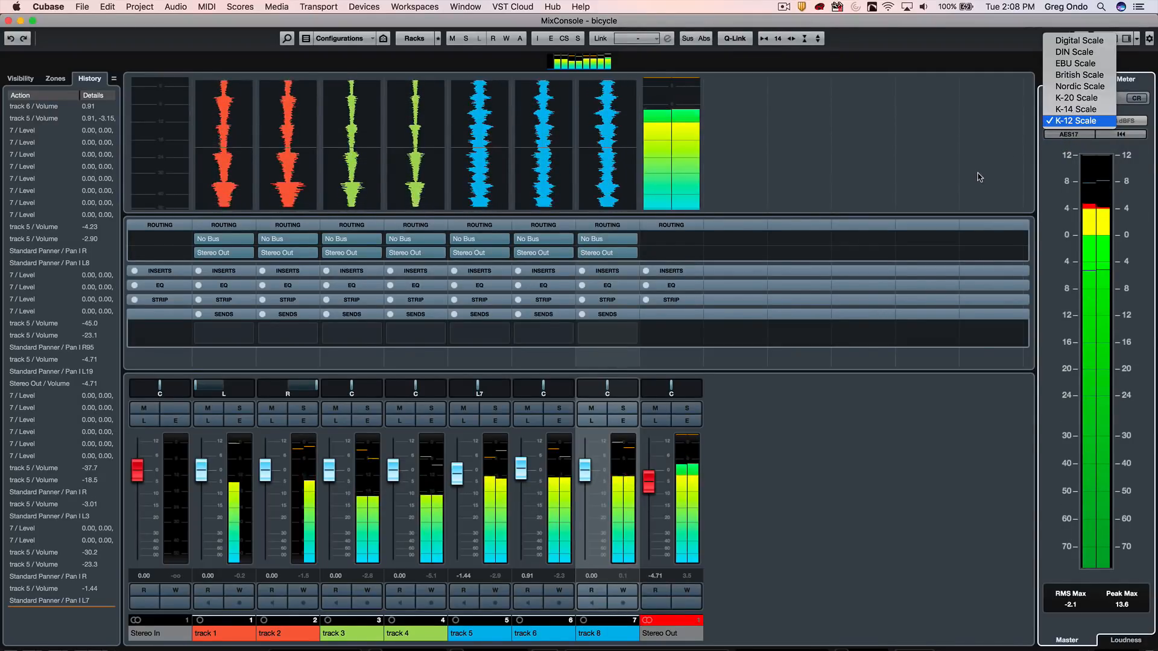
left_click(857, 438)
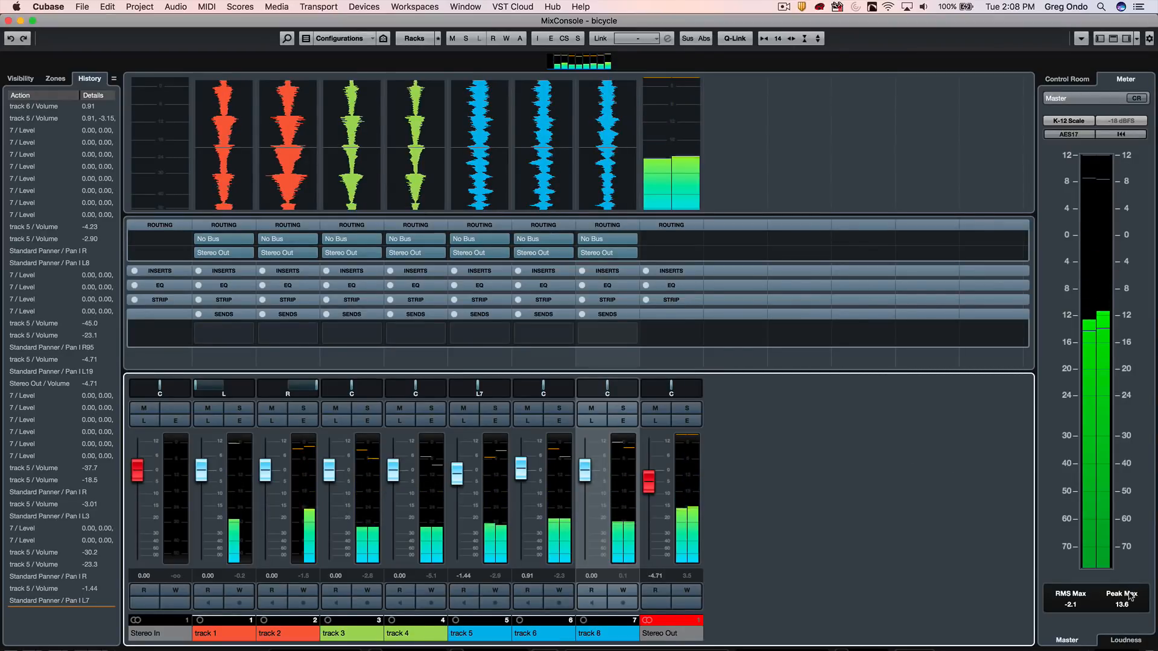
Step: Switch to the Loudness meter, enable measurement and play then stop to read the mix loudness
left_click(1124, 640)
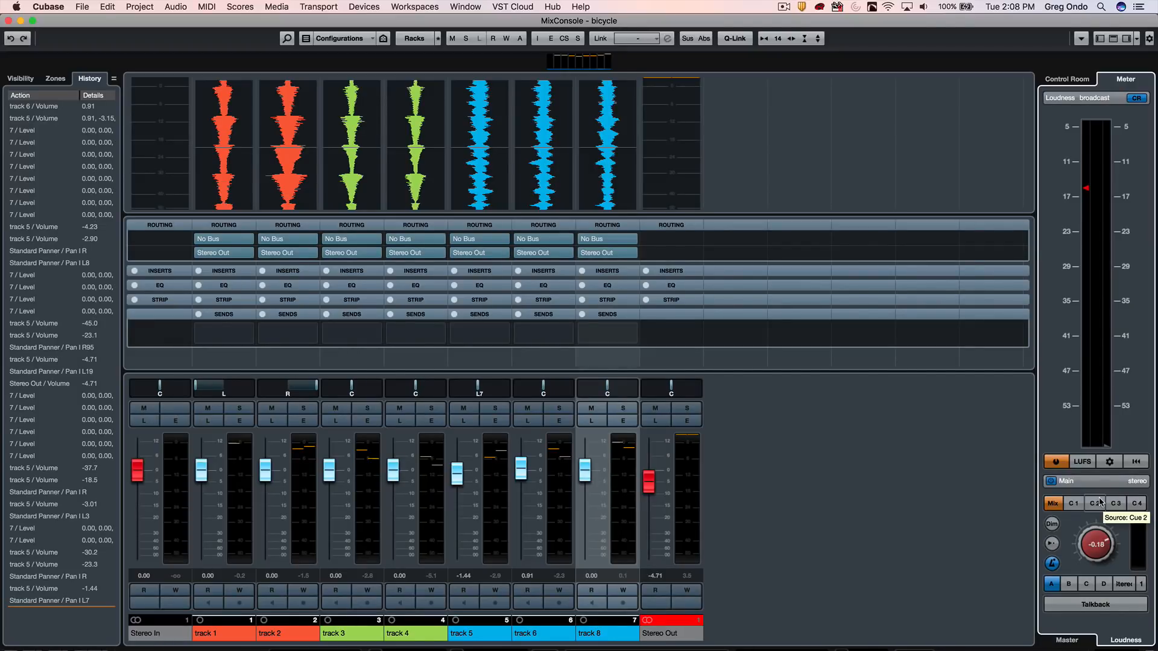
left_click(1051, 463)
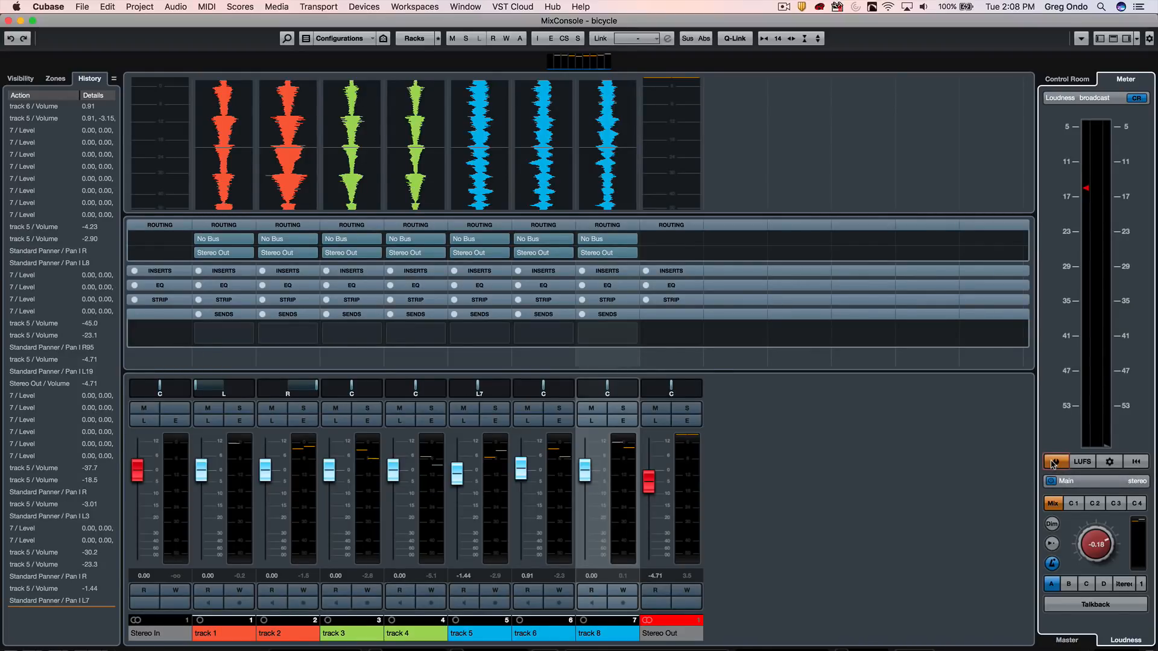
key("space")
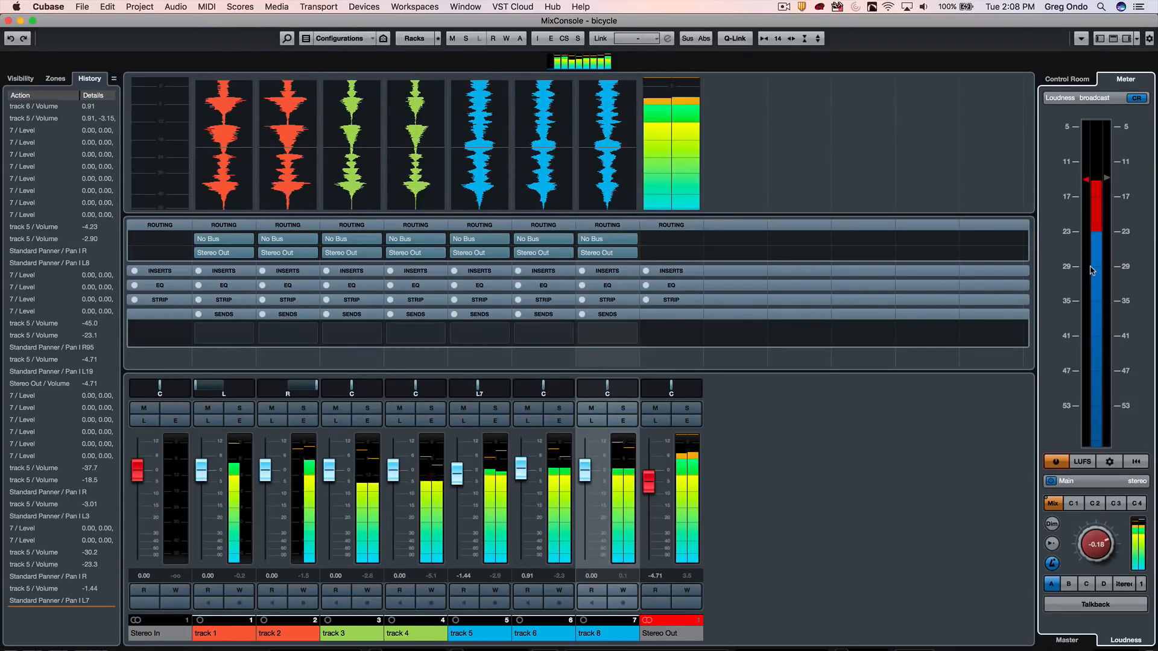
key("space")
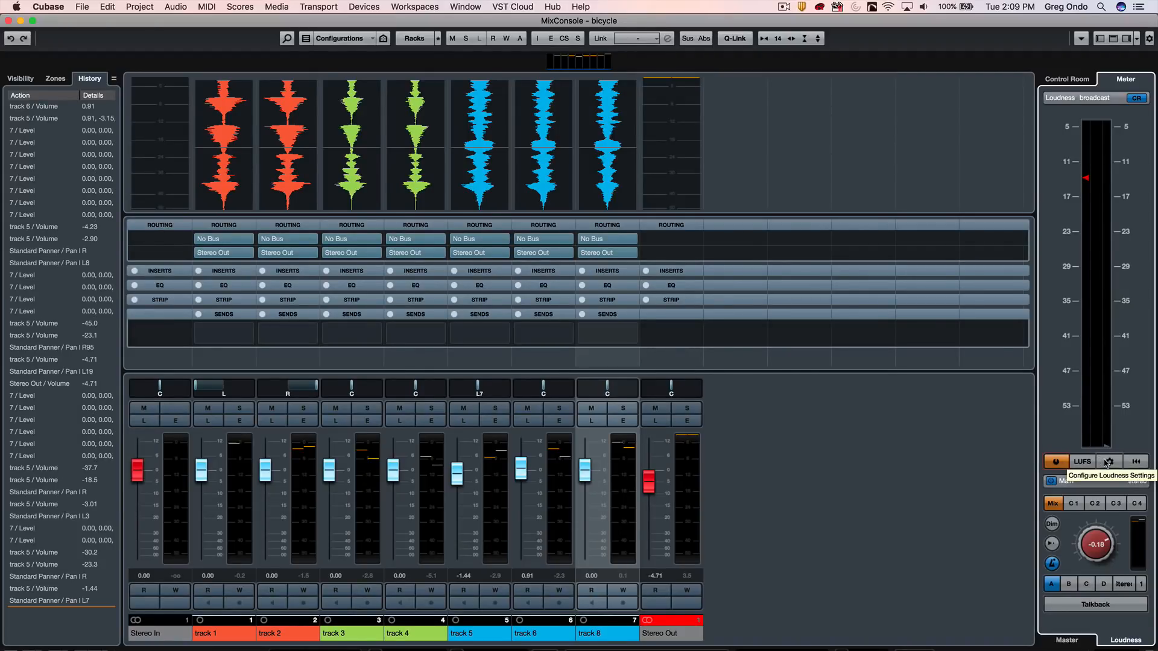
left_click(1108, 463)
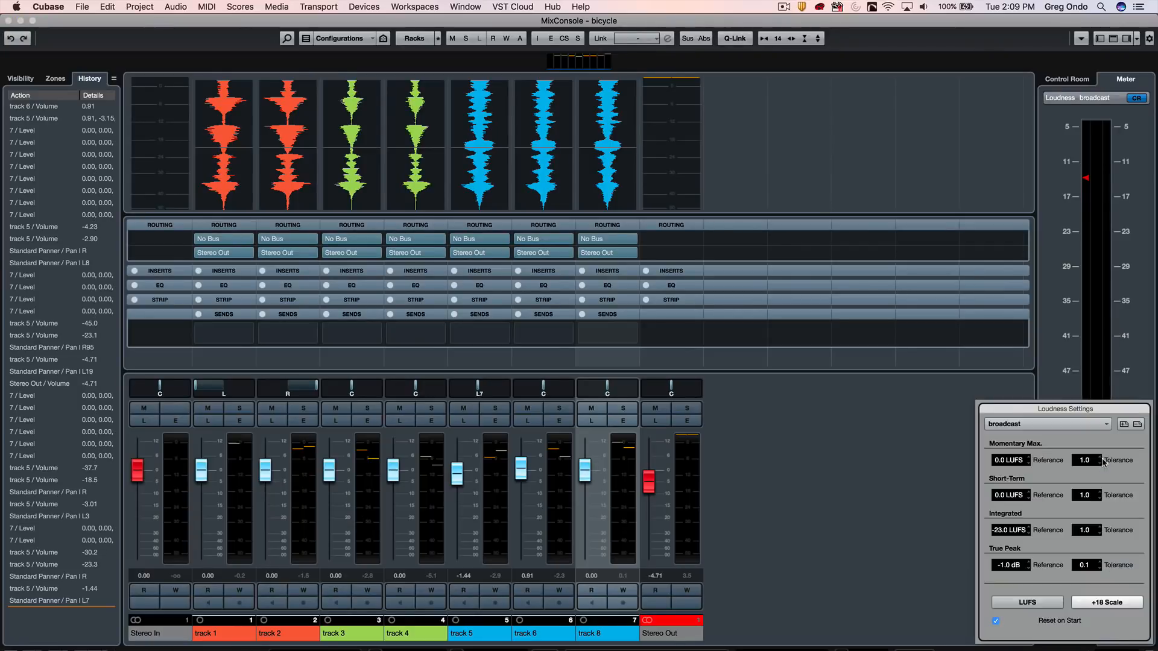
left_click(999, 389)
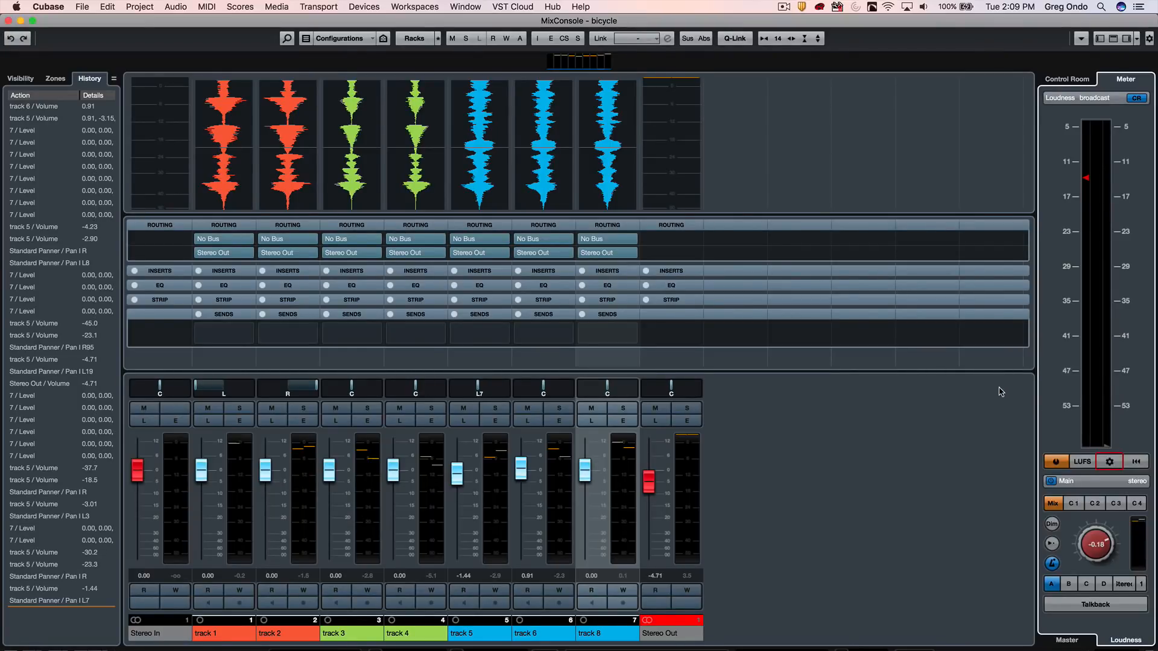
left_click(1108, 463)
left_click(1031, 423)
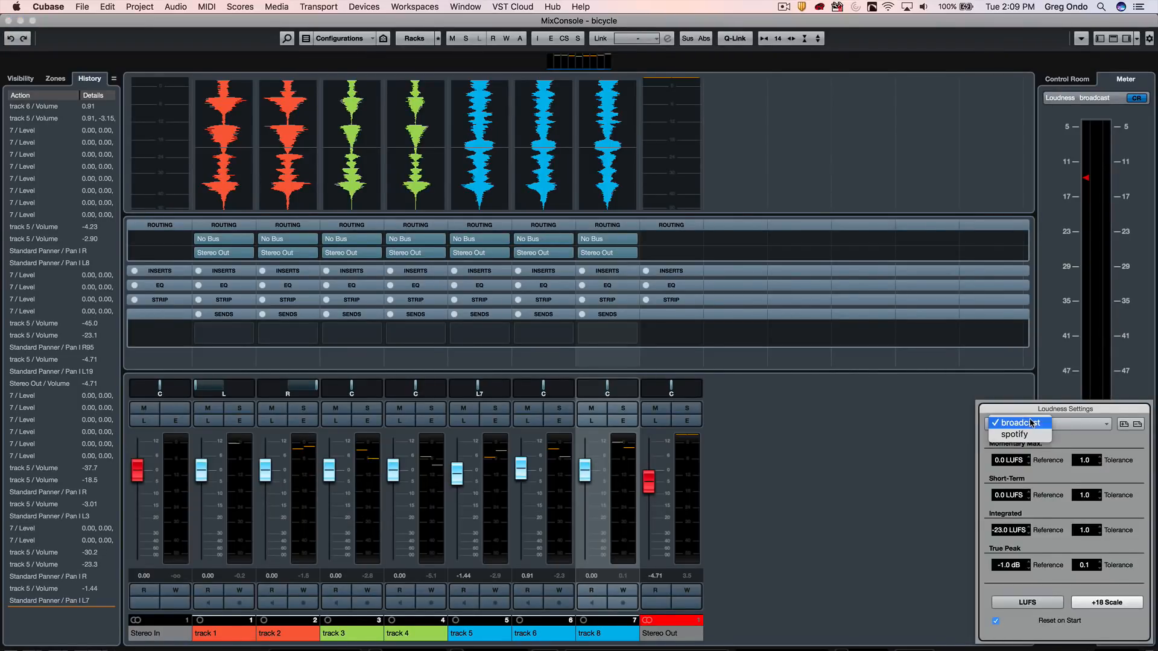
left_click(1013, 435)
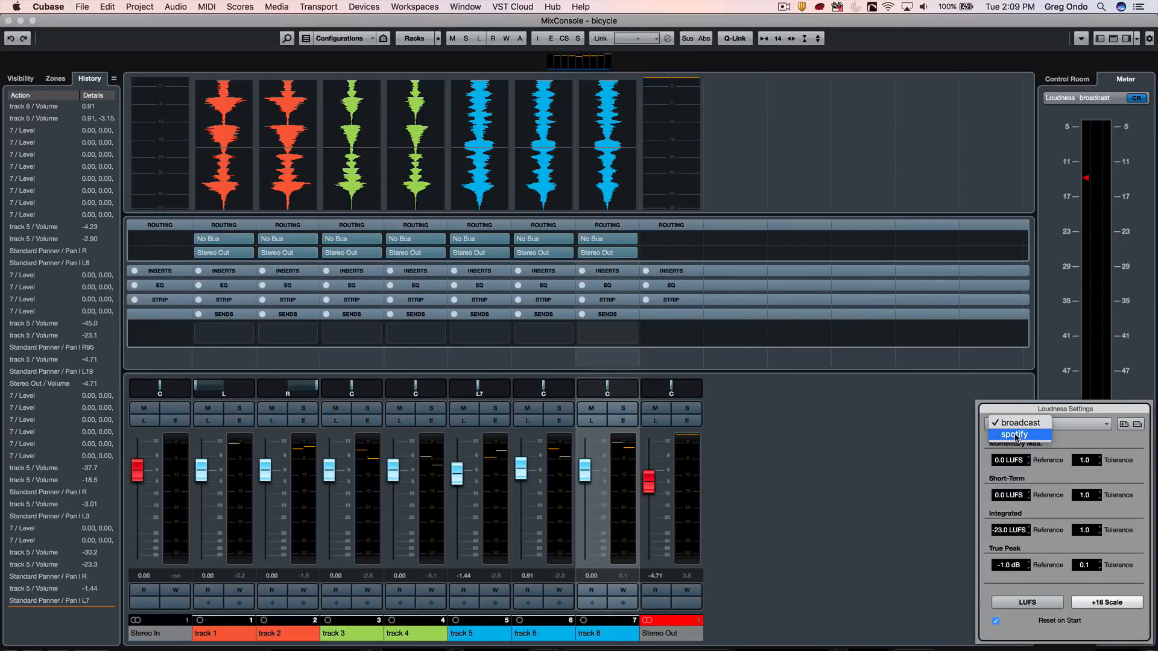
left_click(1032, 423)
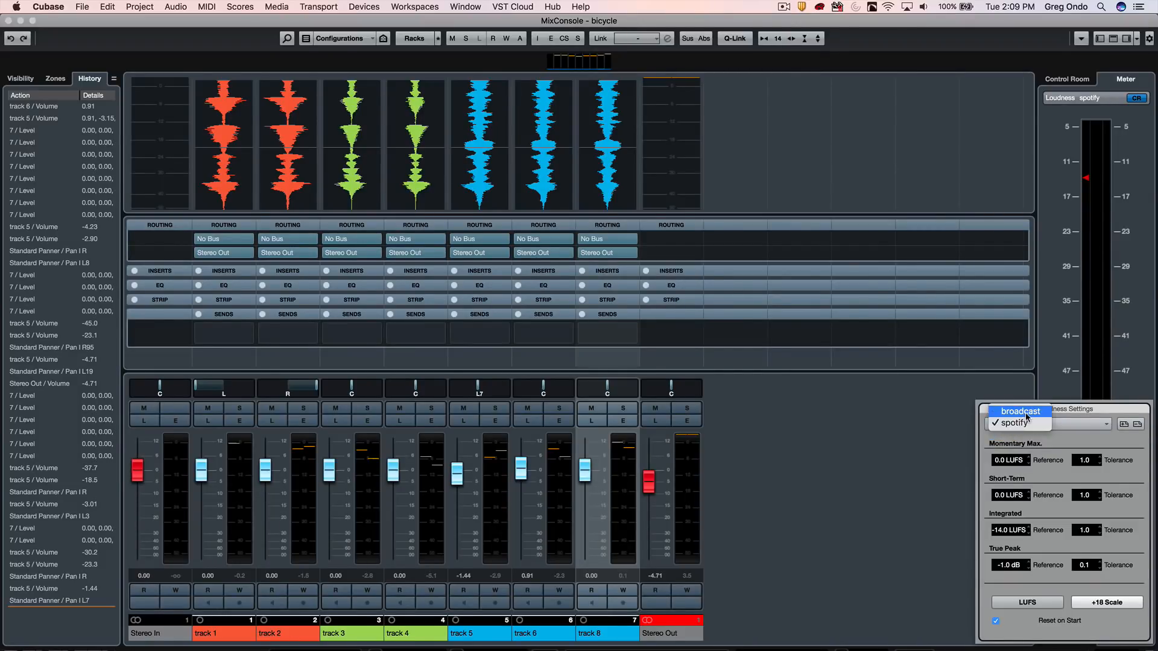
left_click(1024, 413)
left_click(941, 416)
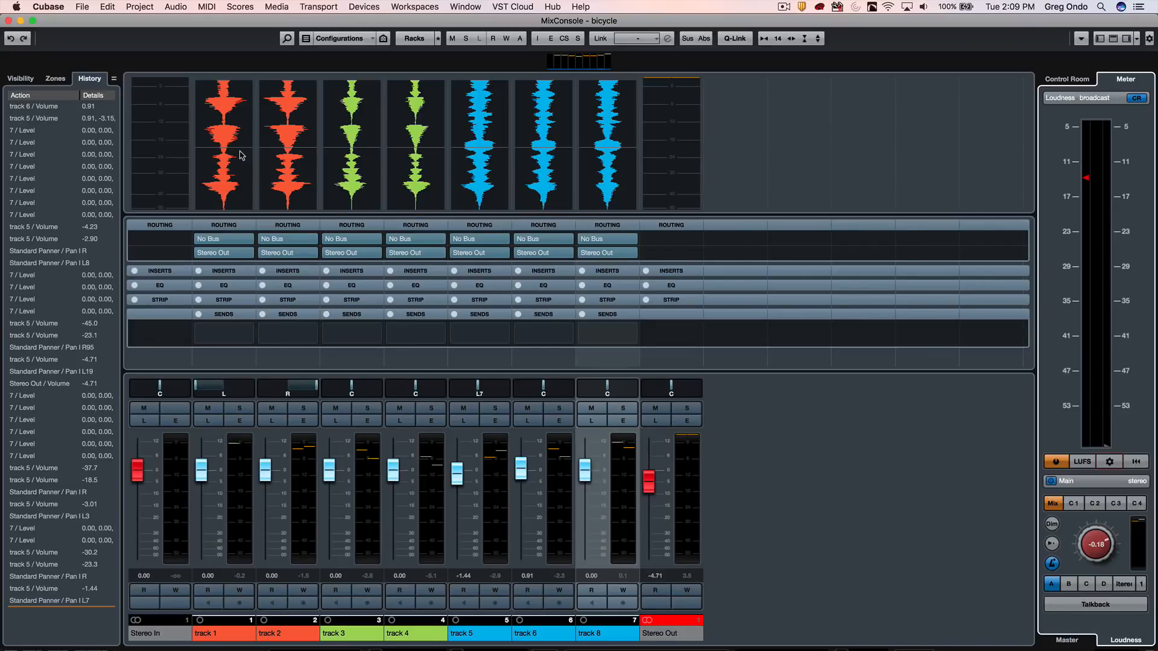
Step: Close the MixConsole and show Audio Statistics with EBU R128 loudness for the track 8 event
left_click(11, 21)
left_click(532, 326)
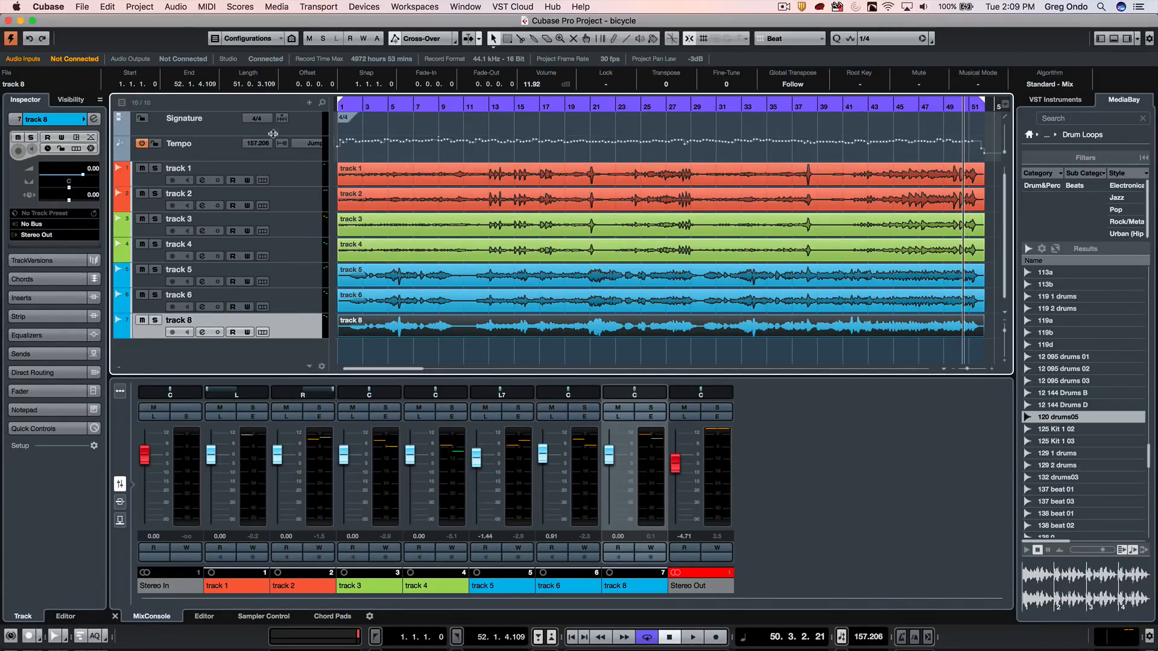
left_click(176, 7)
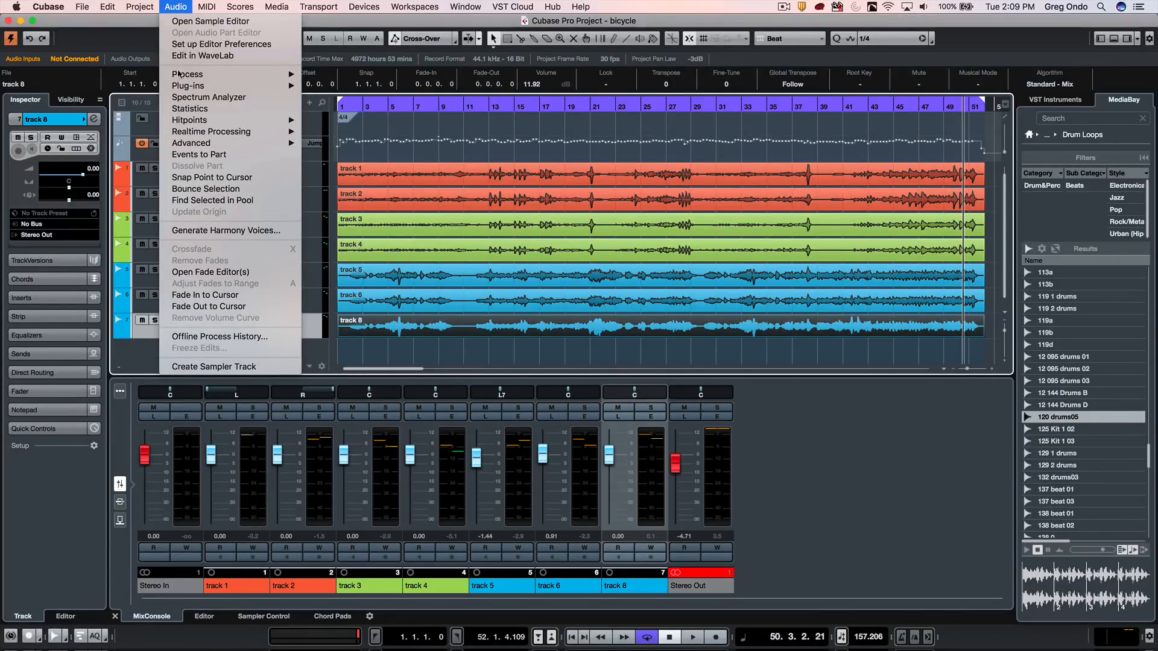
left_click(190, 109)
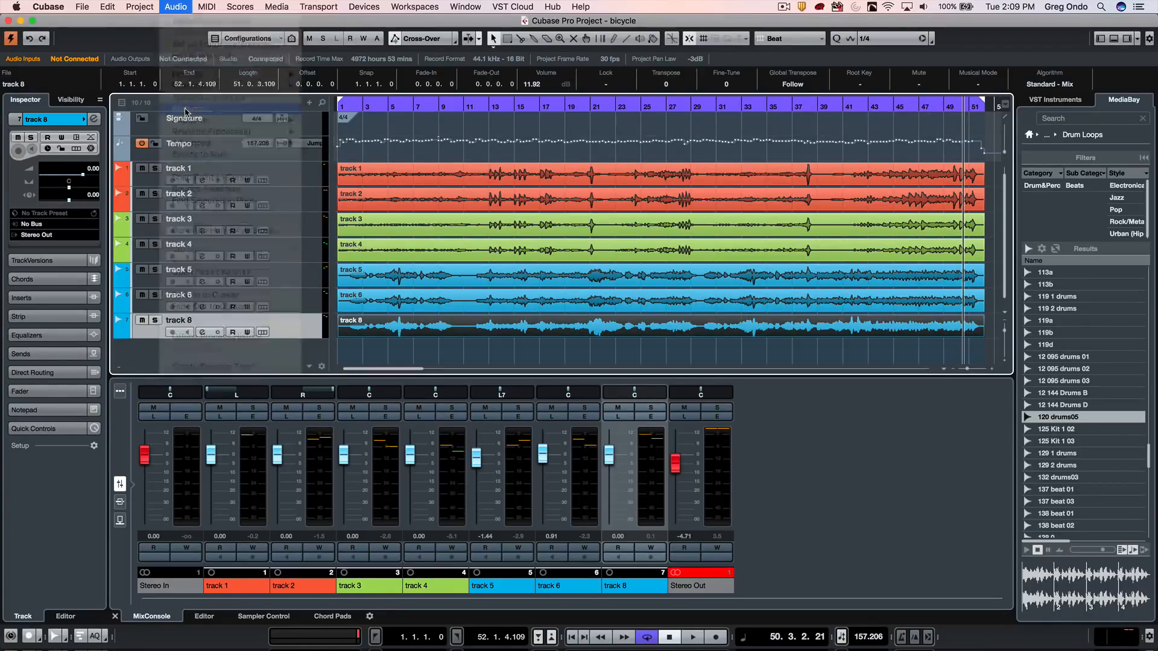